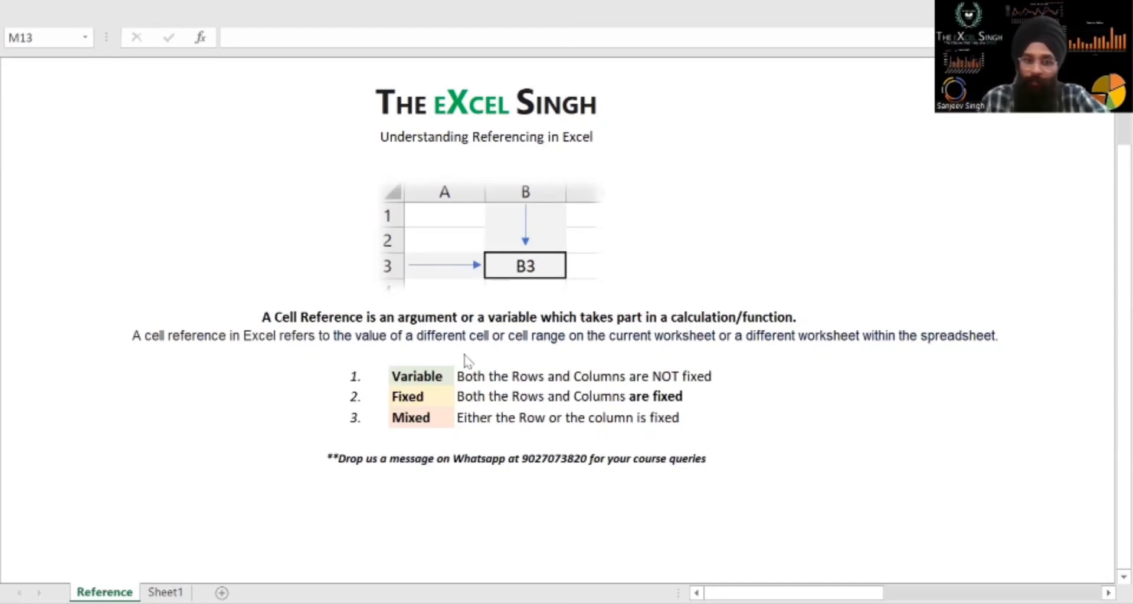
Review the Variable, Fixed and Mixed reference types listed in the overview
click(430, 379)
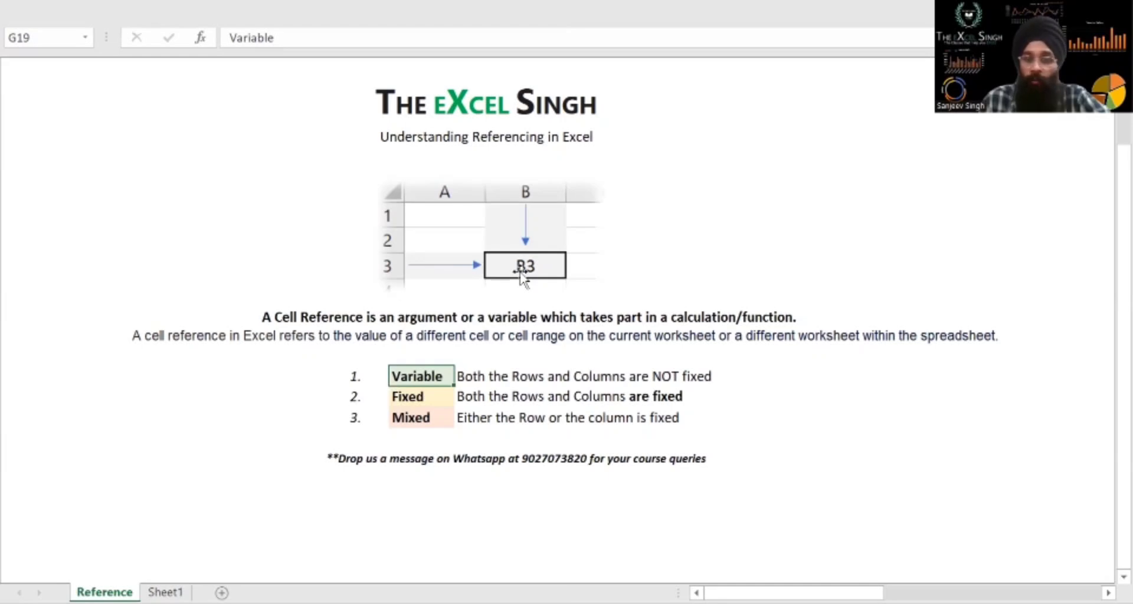
click(425, 397)
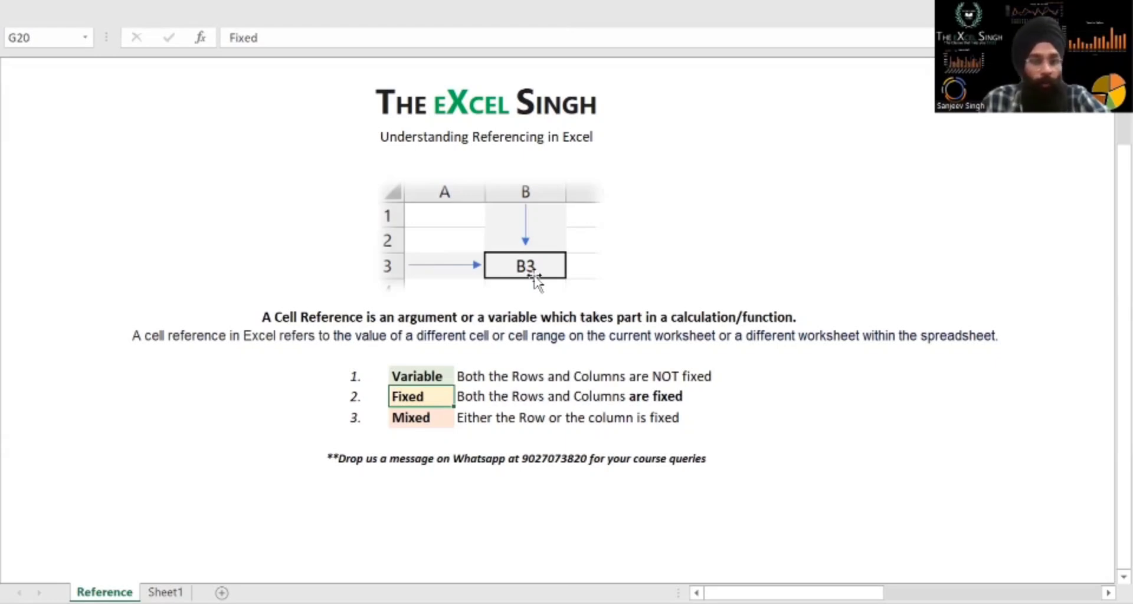
click(432, 413)
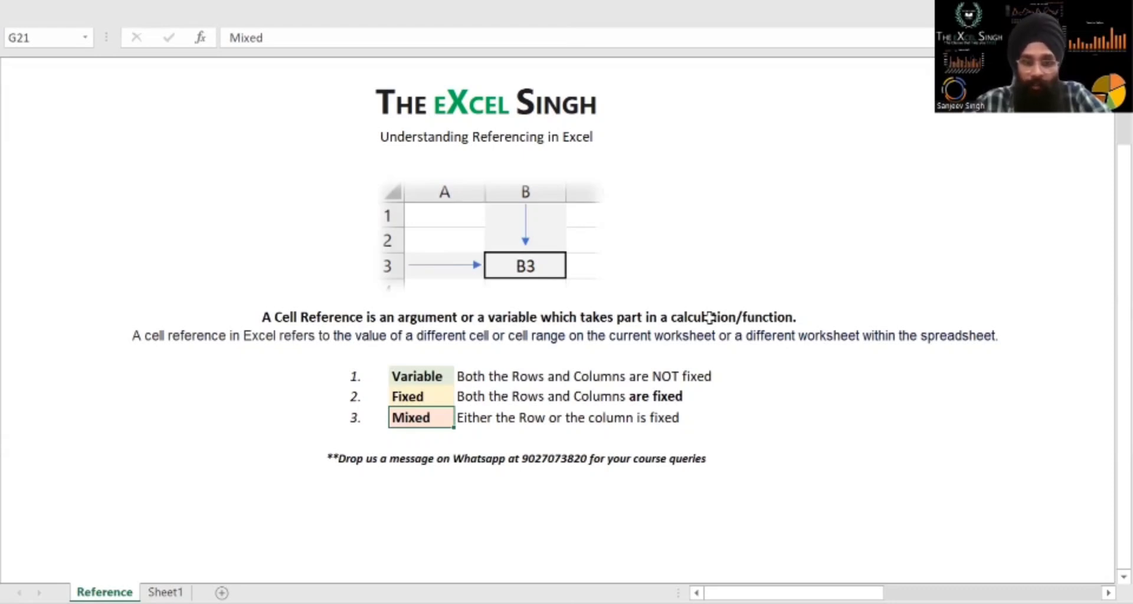
Go to the item price table on the same sheet and examine its Item Names, Price - per Piece and Qty columns
click(466, 132)
click(477, 115)
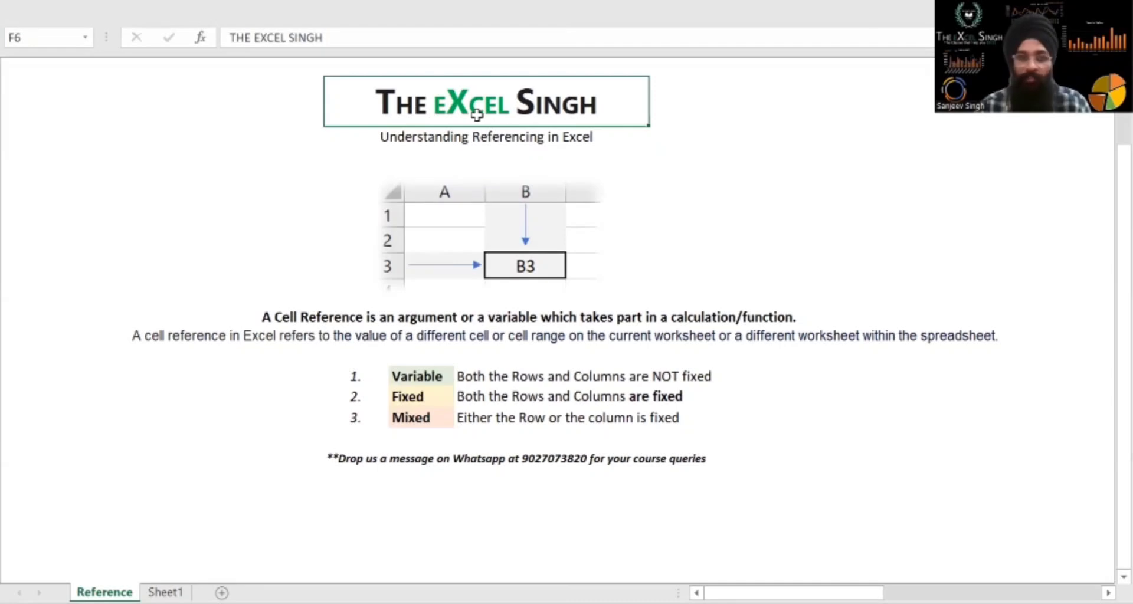
key(ctrl+Right)
key(ctrl+Right)
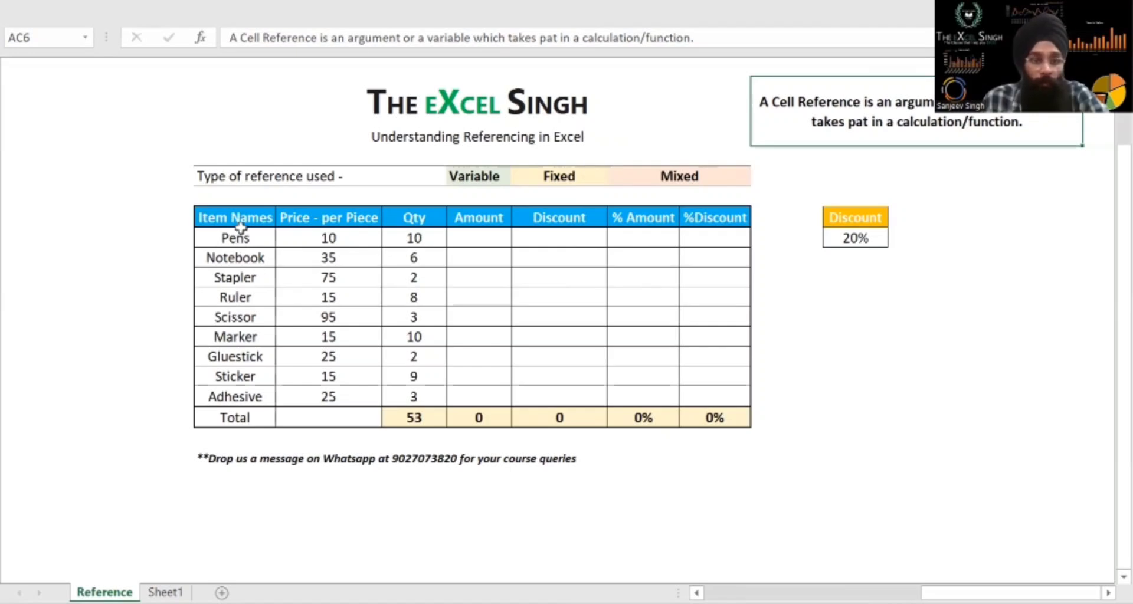
drag(239, 233, 227, 395)
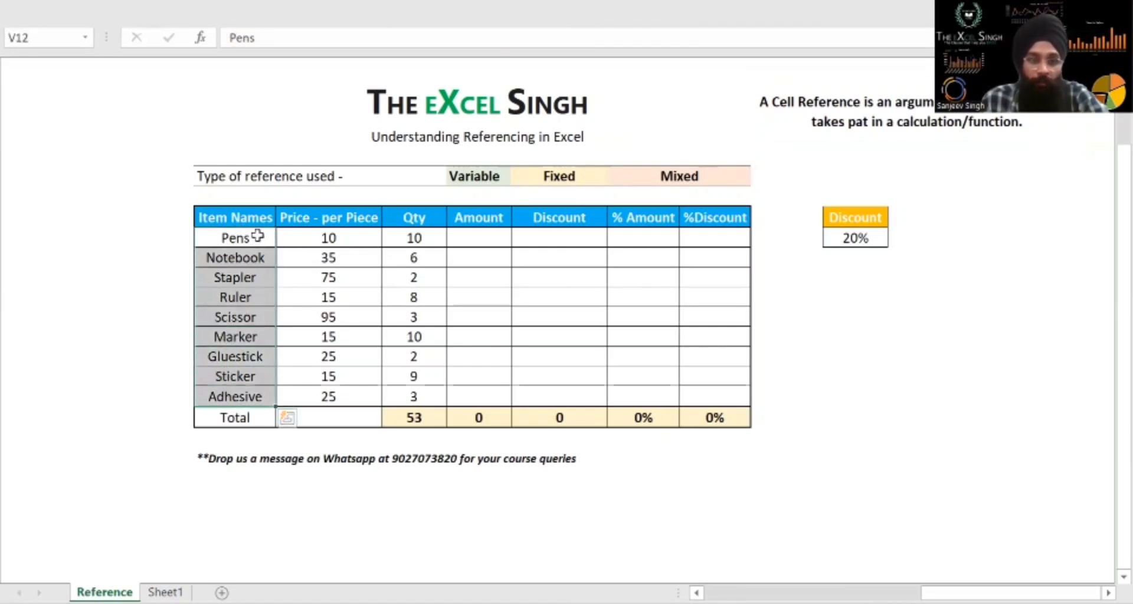
drag(253, 219, 288, 374)
drag(318, 223, 322, 394)
drag(413, 219, 408, 372)
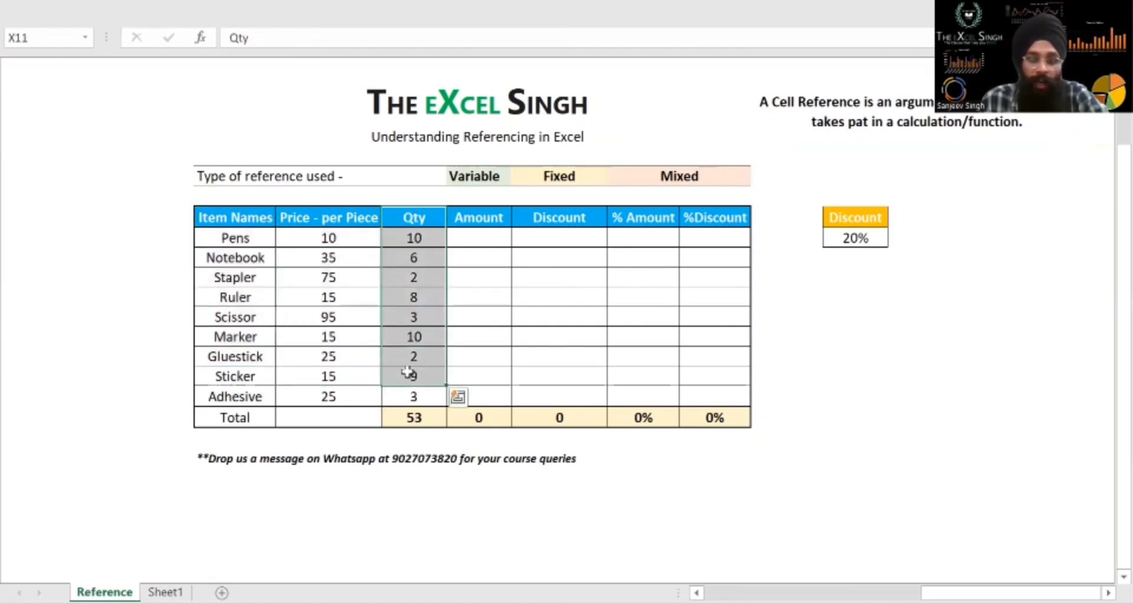
drag(236, 220, 233, 397)
drag(329, 225, 322, 377)
drag(414, 220, 413, 376)
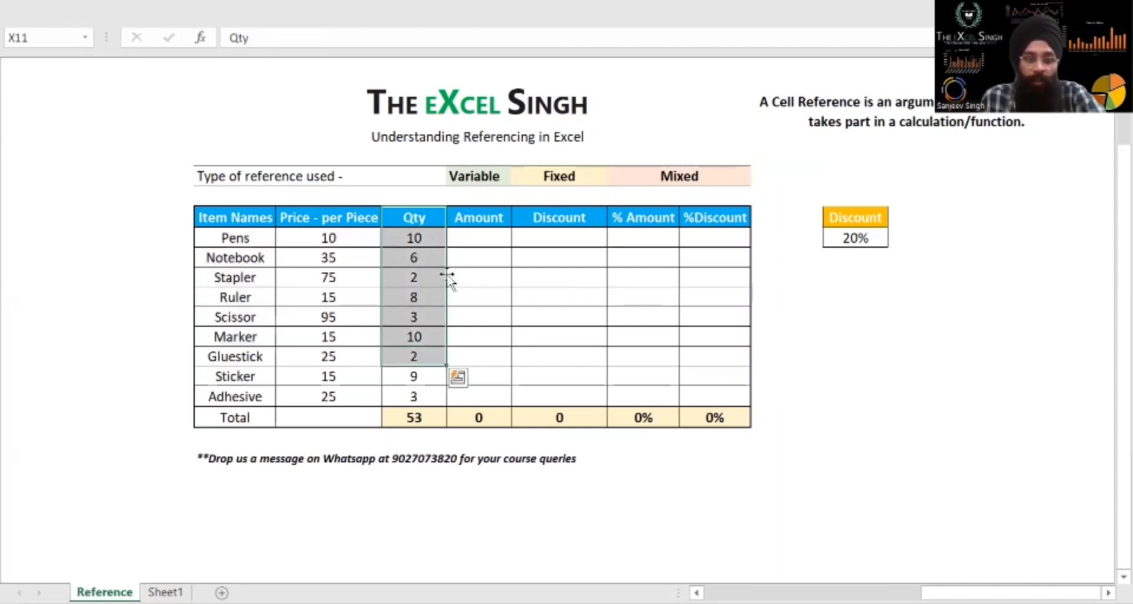
Calculate the Pens amount in Y12 as price per piece times quantity with =W12*X12
click(476, 238)
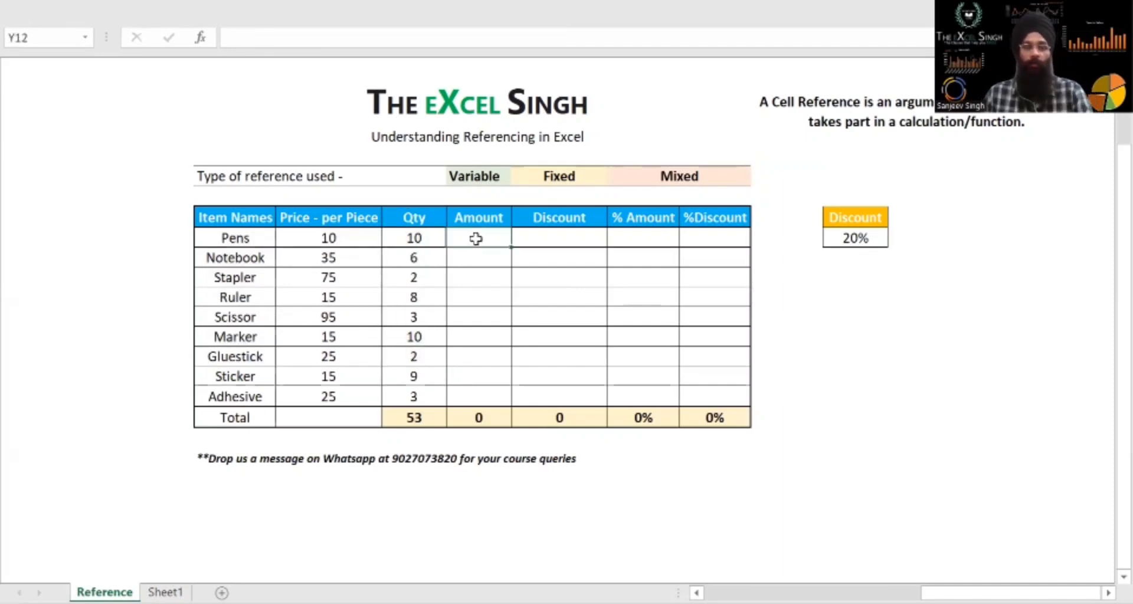
click(405, 239)
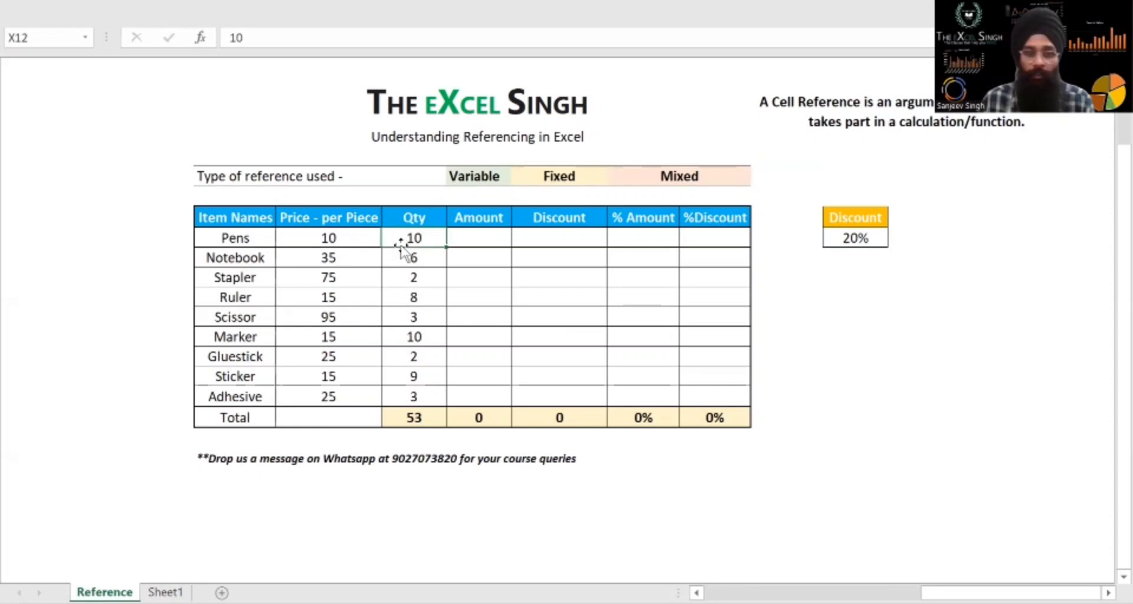
click(331, 238)
click(397, 238)
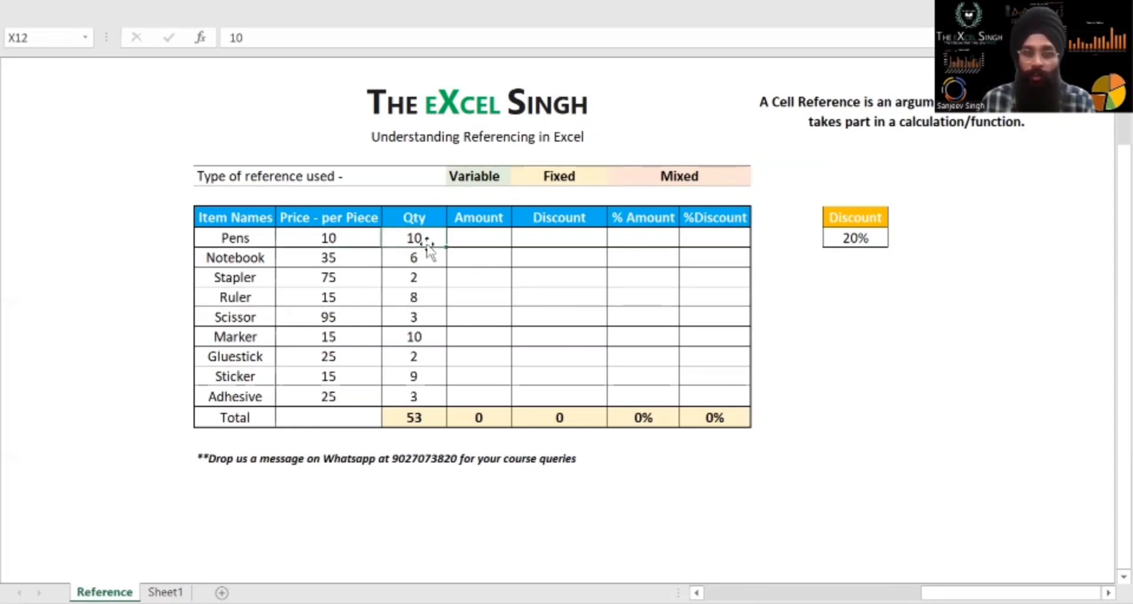
click(461, 242)
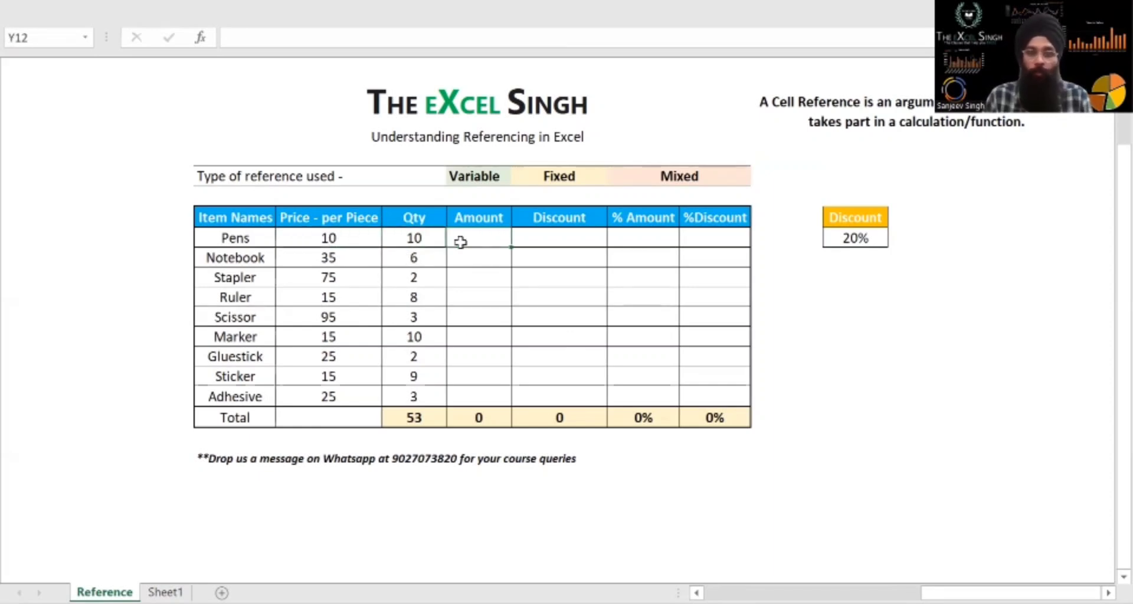
text(=)
key(Left)
key(Left)
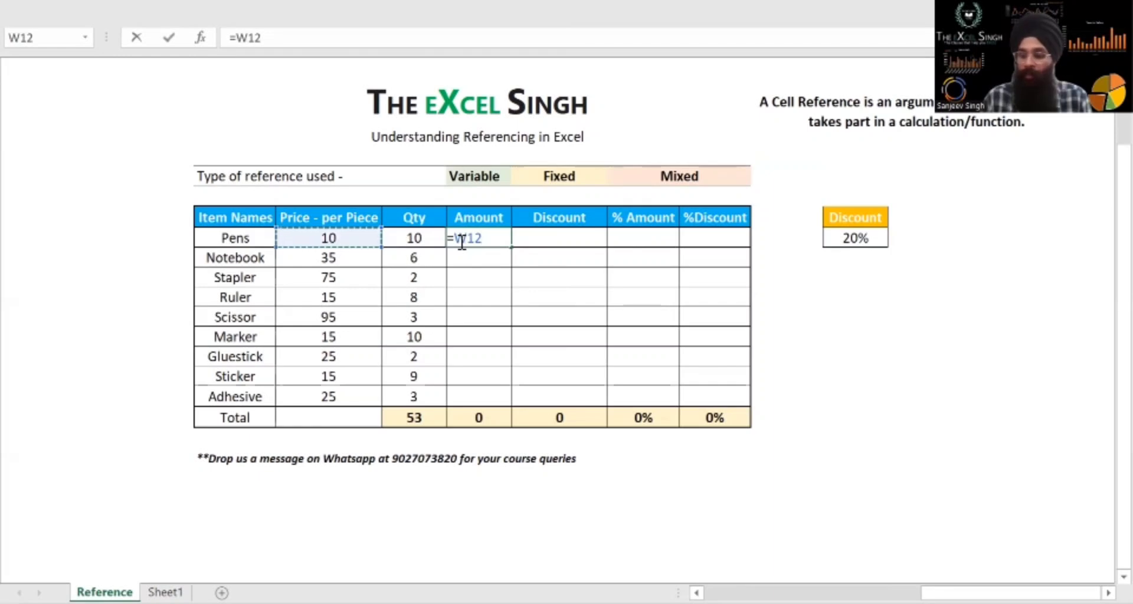
text(*)
key(Left)
key(Return)
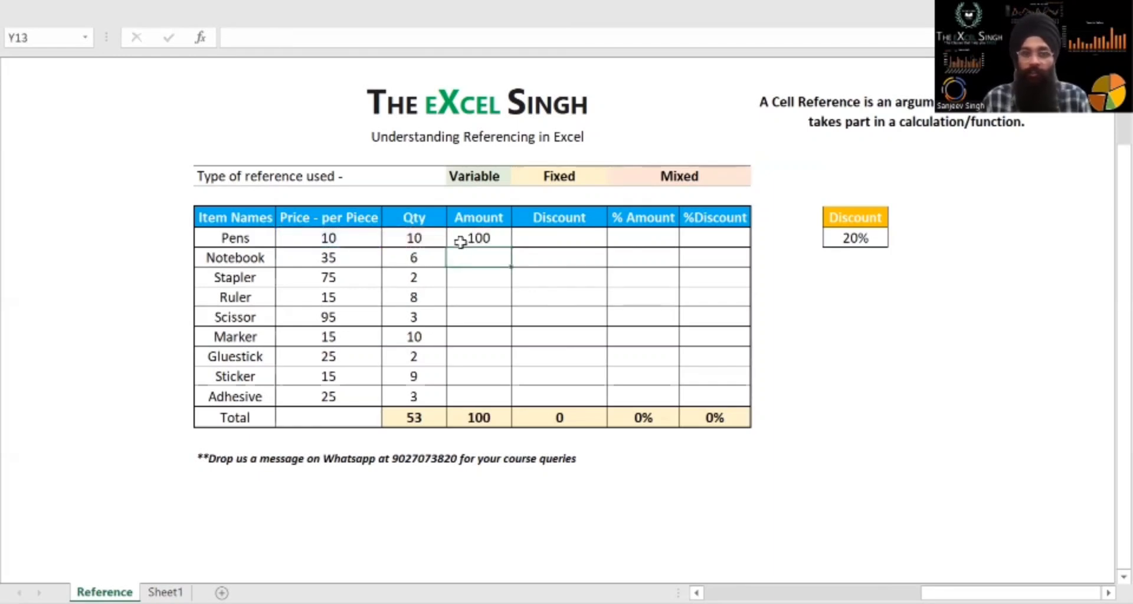
Fill the Pens amount formula down the Amount column through the Adhesive row
click(460, 242)
key(shift+Down)
key(shift+Down)
key(shift+Down)
key(shift+Down)
key(shift+Down)
key(shift+Down)
key(shift+Down)
key(shift+Down)
key(shift+Down)
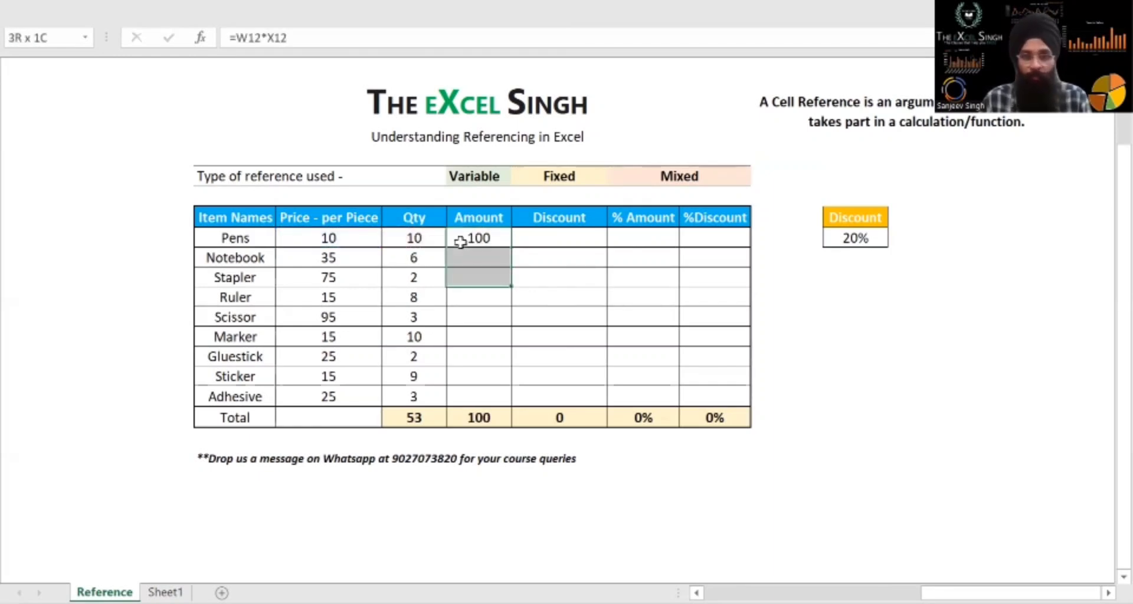
key(shift+Up)
key(ctrl+d)
key(ctrl+Down)
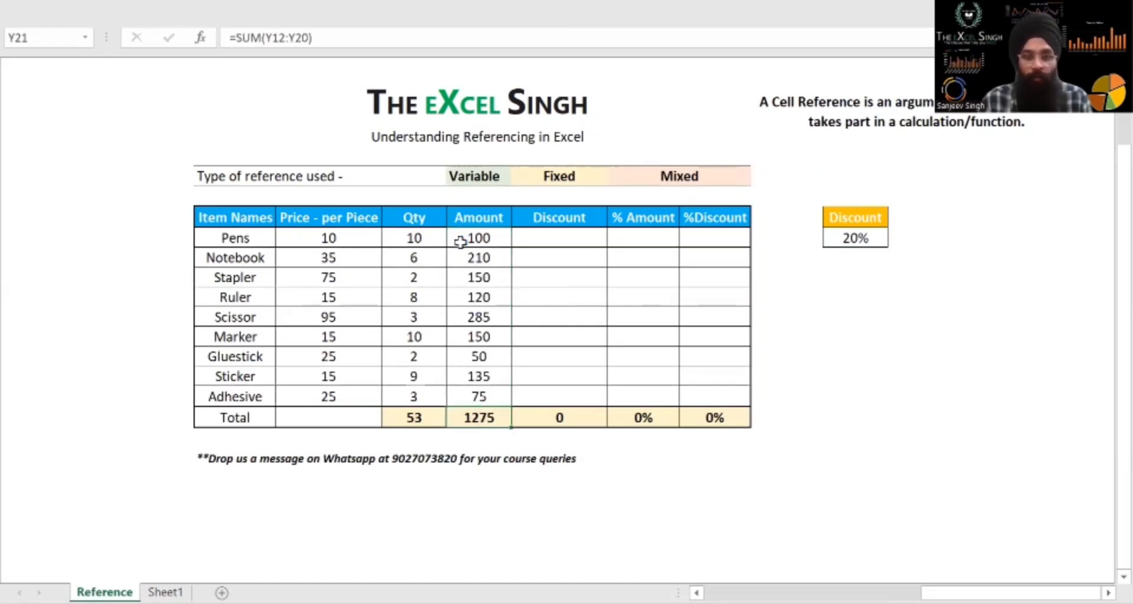
Inspect the SUM formulas in the Total row for the Qty and Amount columns
key(Left)
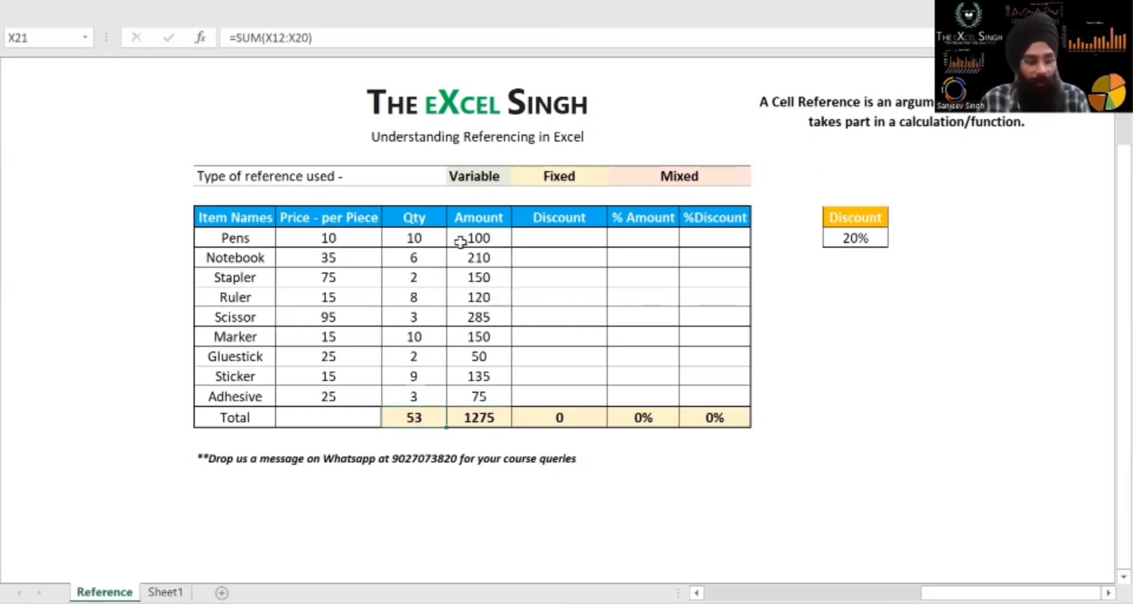
key(F2)
key(Tab)
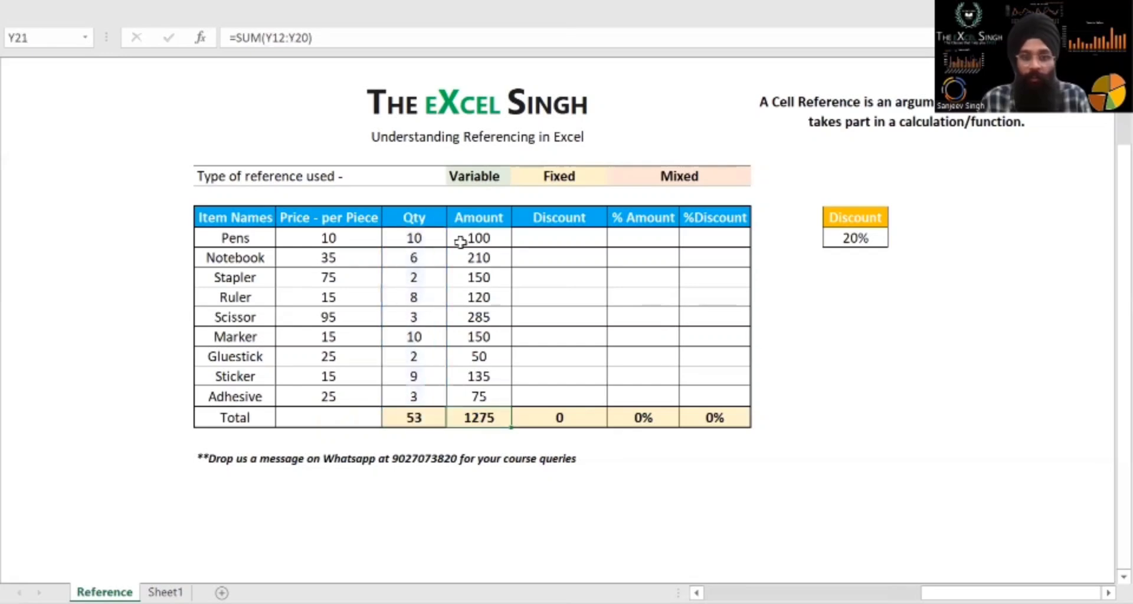
key(F2)
key(Escape)
Inspect which cells the Pens amount formula in Y12 refers to
key(Up)
key(Up)
key(Up)
key(Up)
key(Up)
key(Up)
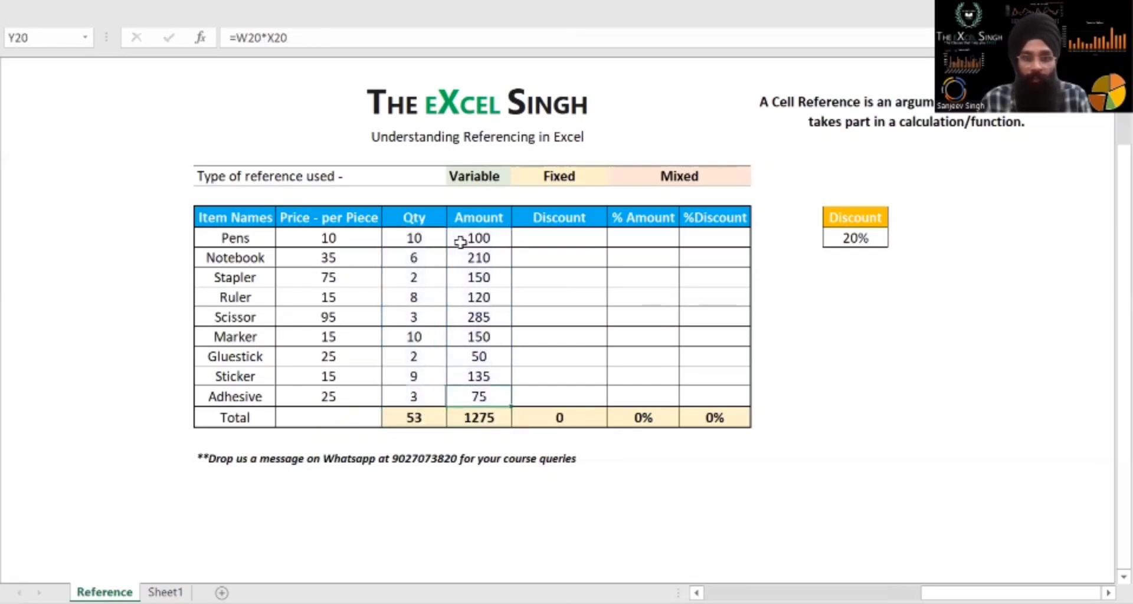
key(Up)
key(Up)
key(Up)
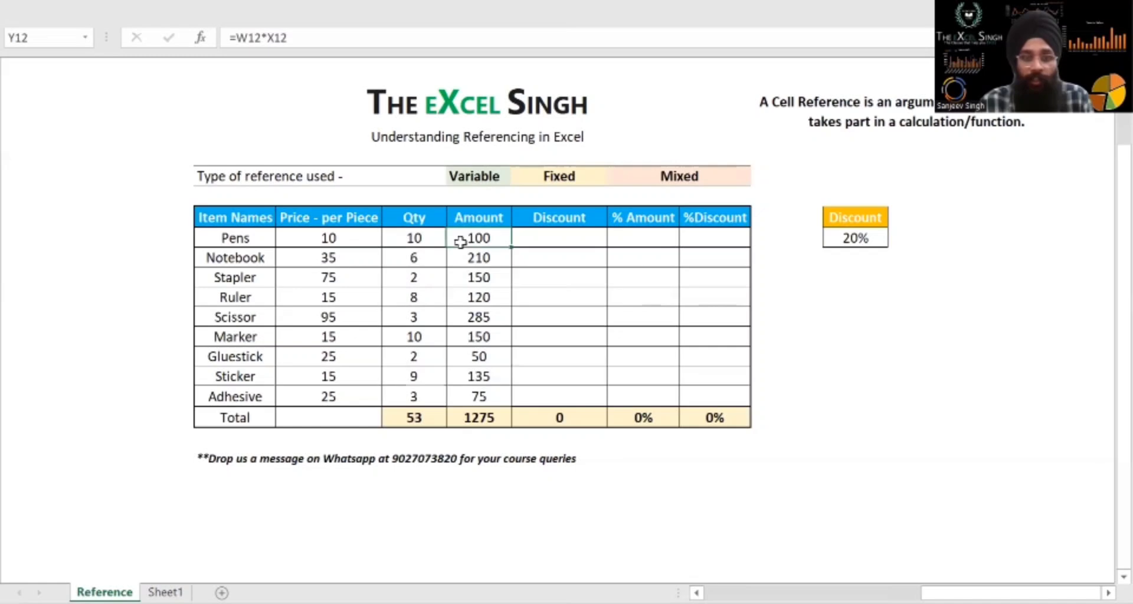
key(F2)
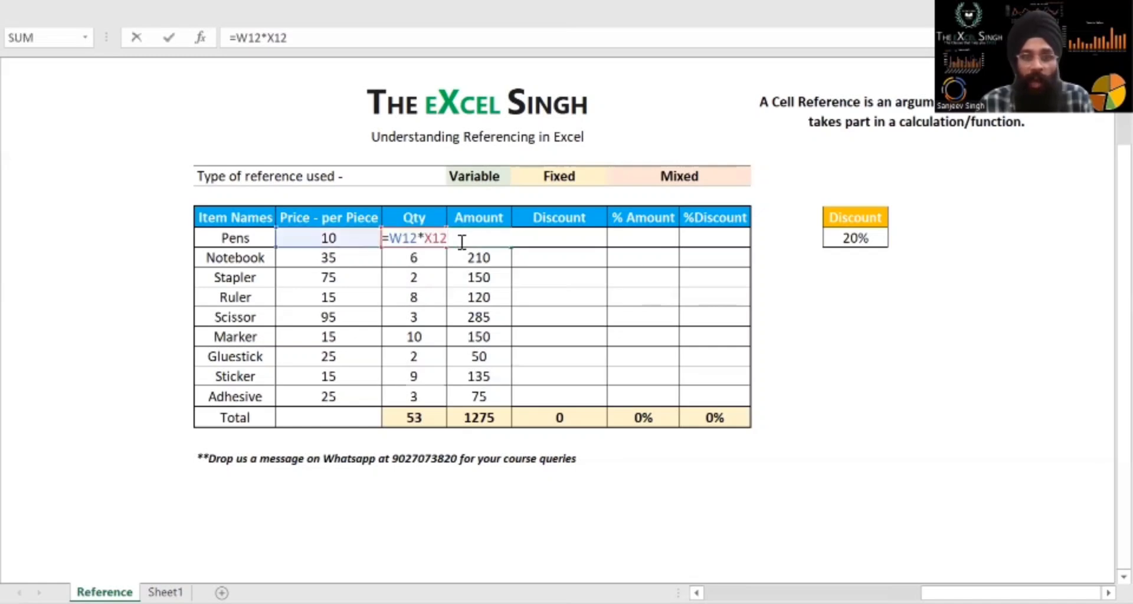
key(Escape)
Go through the Amount formulas from Notebook down to Gluestick and check the price and quantity cells they reference
key(Down)
key(Down)
key(Down)
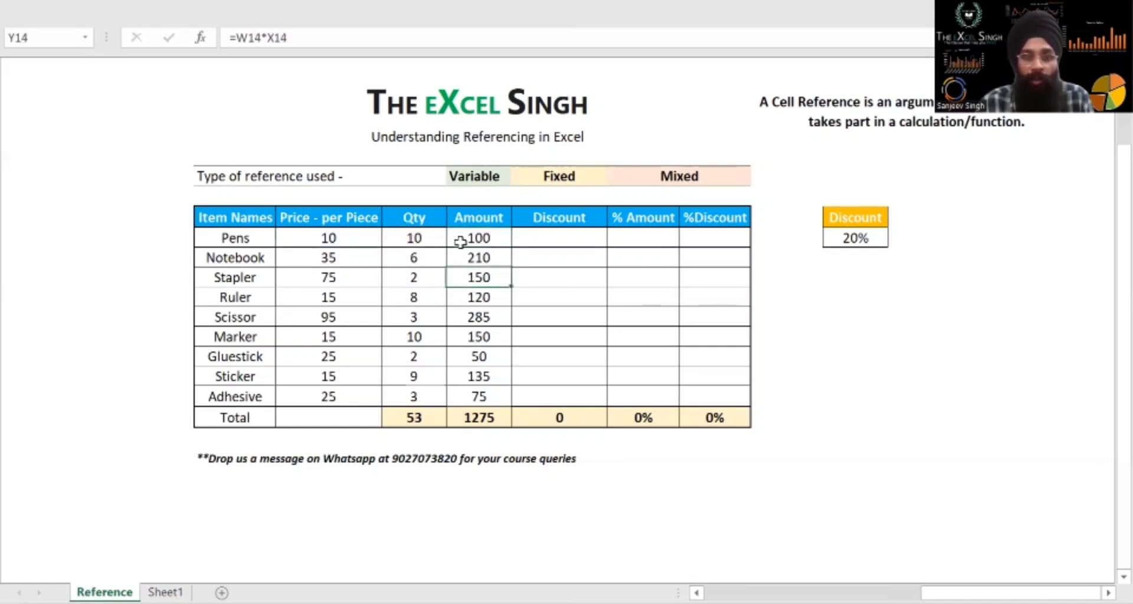
key(F2)
key(Escape)
key(Down)
key(F2)
key(Escape)
key(Down)
key(F2)
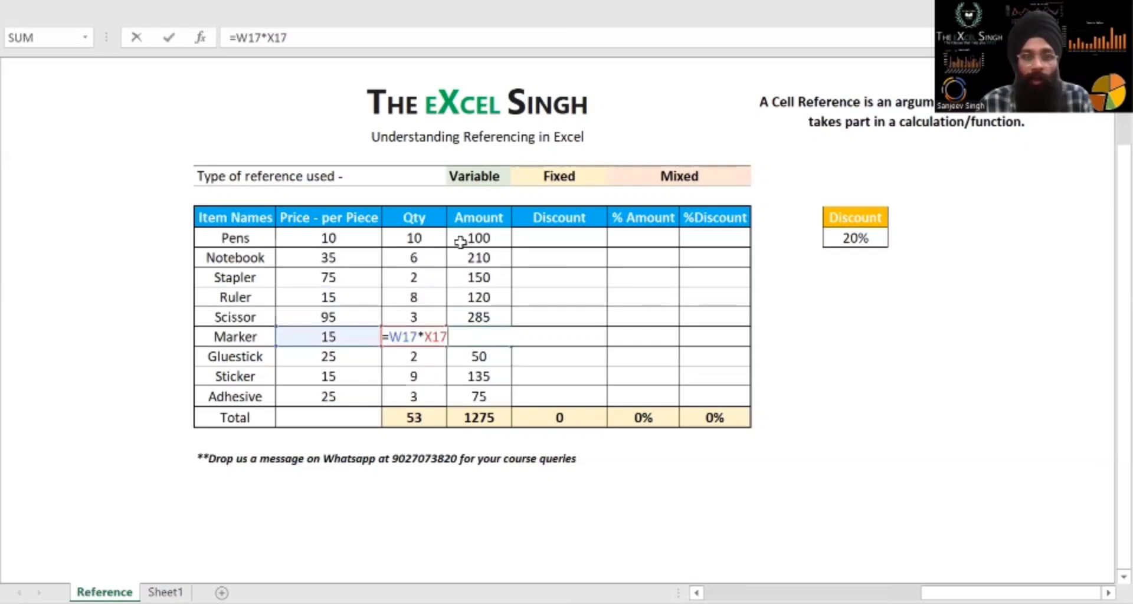
key(Escape)
key(Down)
key(F2)
key(Escape)
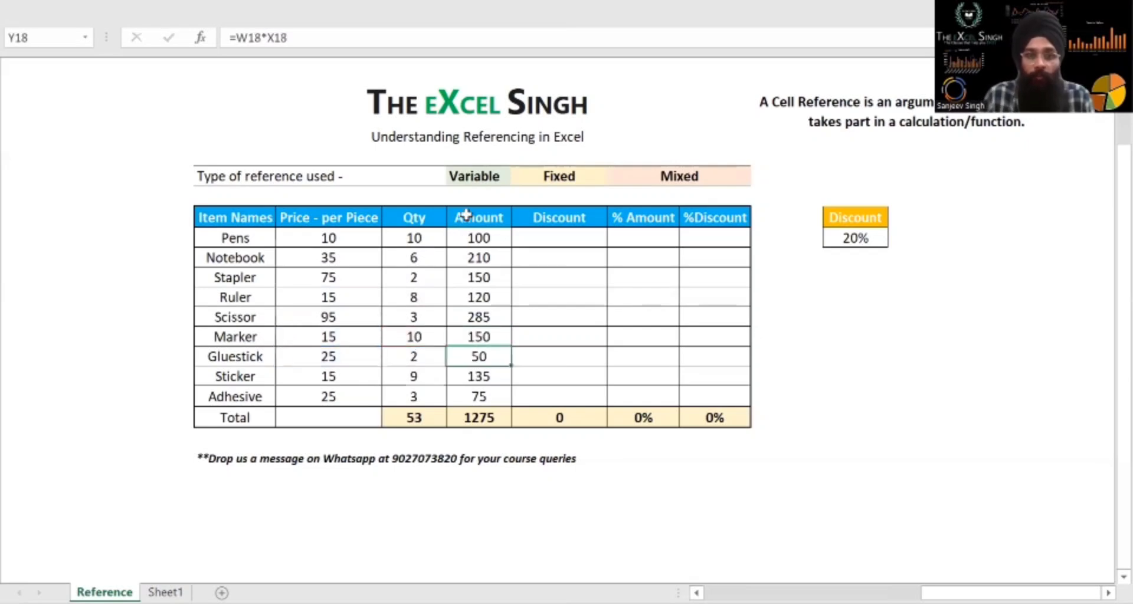
Compare the Pens price and quantity cells with the Notebook and Stapler amount formulas, relating the Amount column to the Variable reference type
click(460, 236)
click(330, 237)
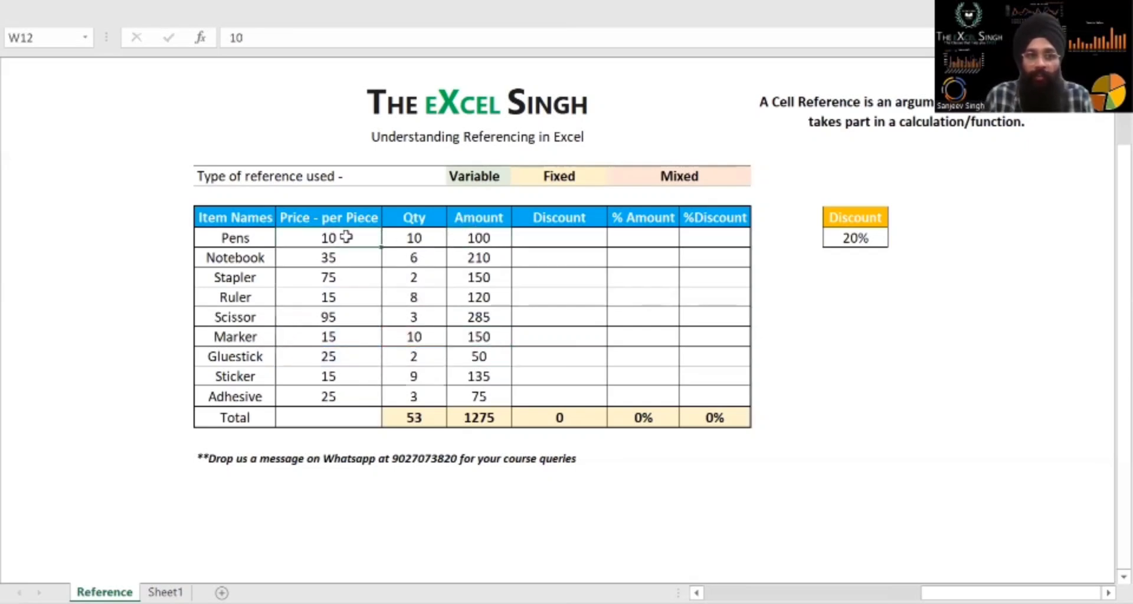
click(401, 238)
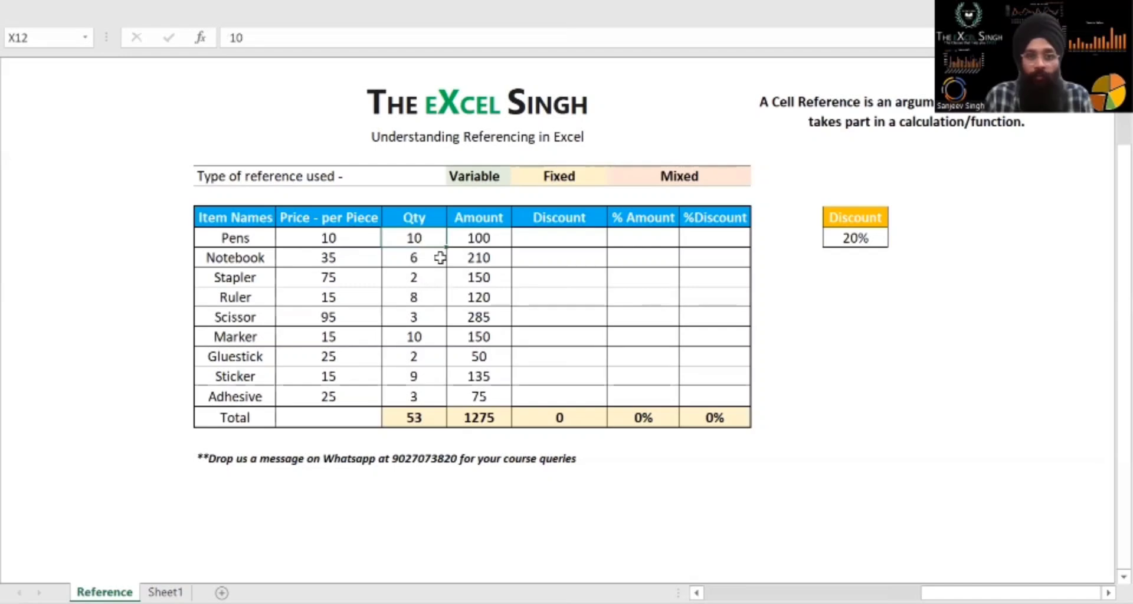
double_click(466, 260)
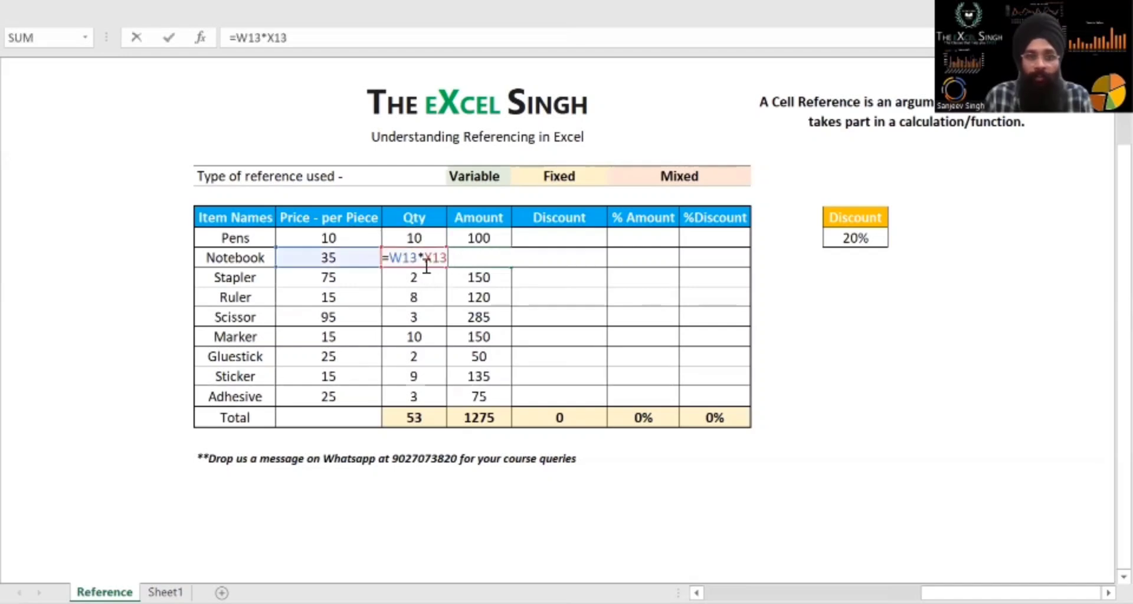
key(Escape)
double_click(460, 282)
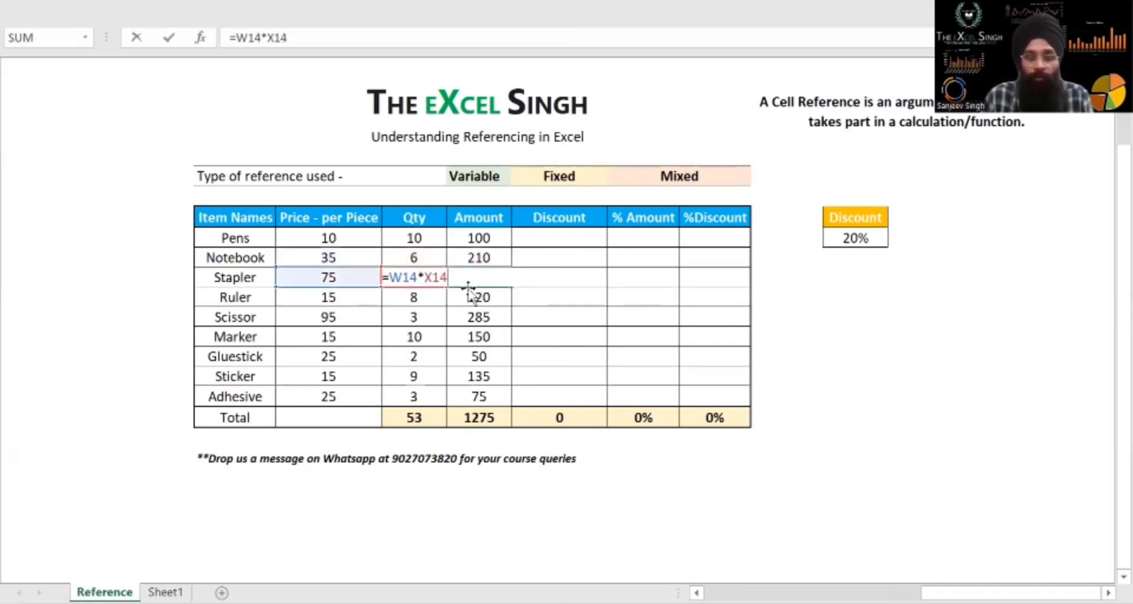
key(Escape)
drag(485, 235, 477, 399)
drag(339, 239, 473, 359)
click(489, 177)
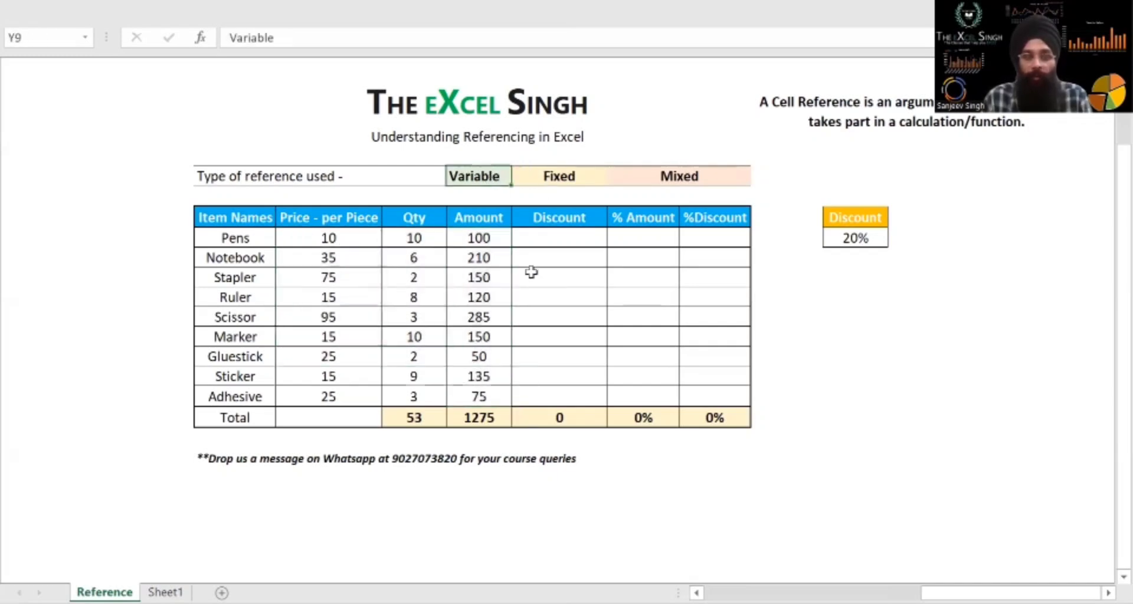
Calculate the Pens discount in Z12 by multiplying its amount by the discount rate with =Y12*AD12
click(555, 242)
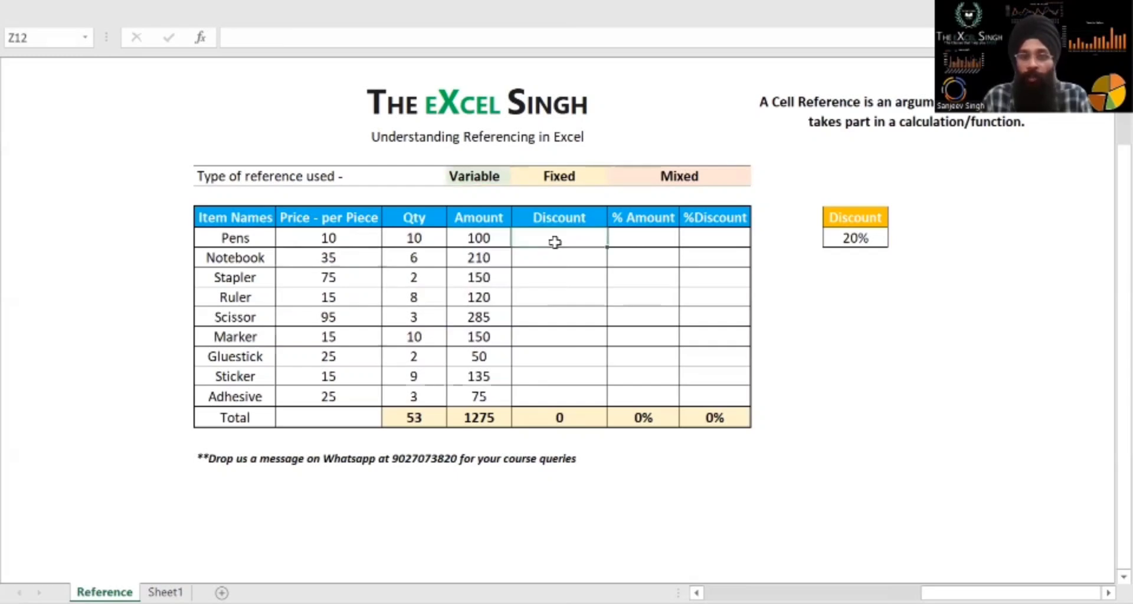
click(879, 237)
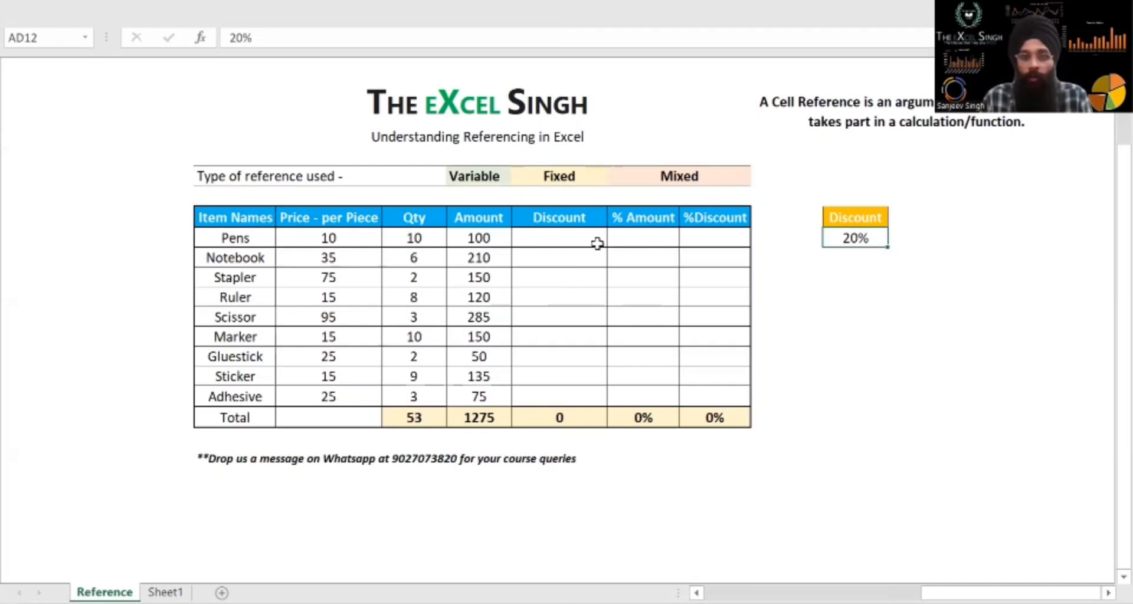
click(485, 241)
click(529, 234)
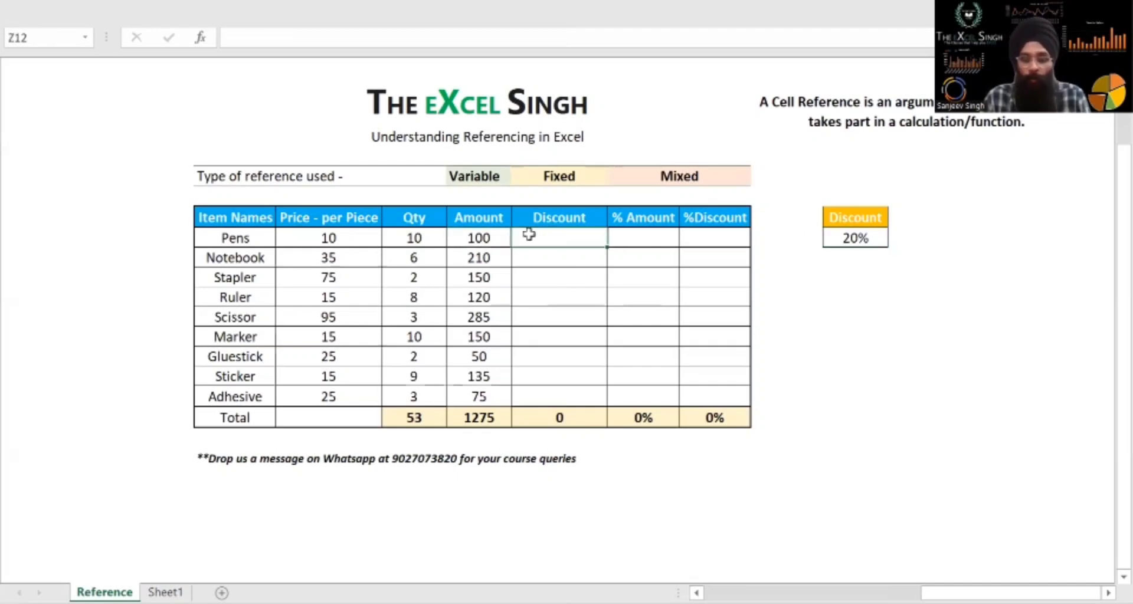
text(=)
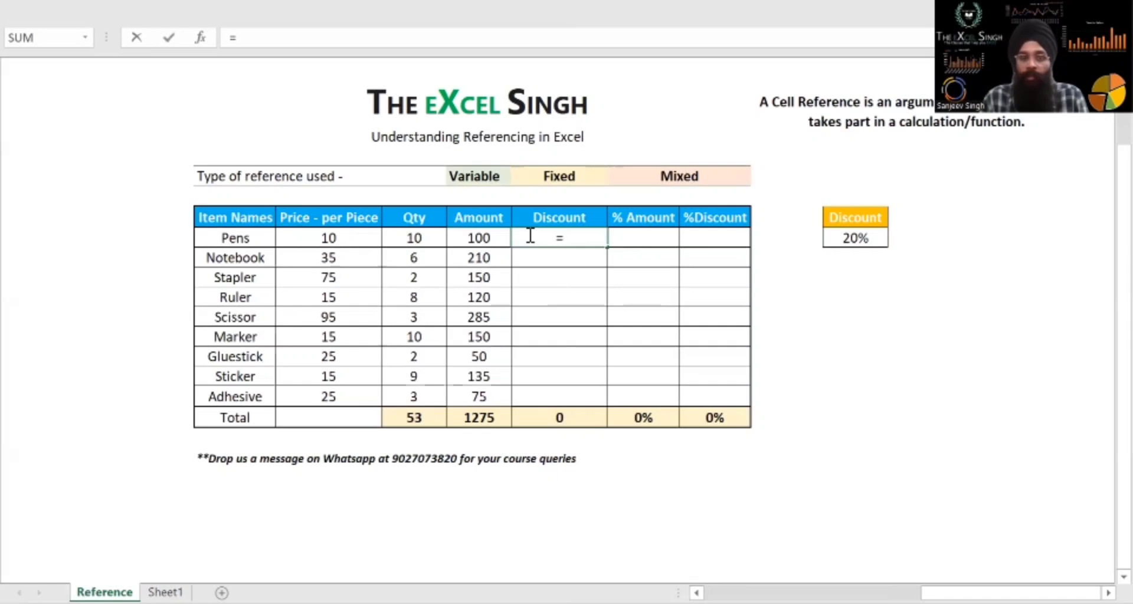
key(Left)
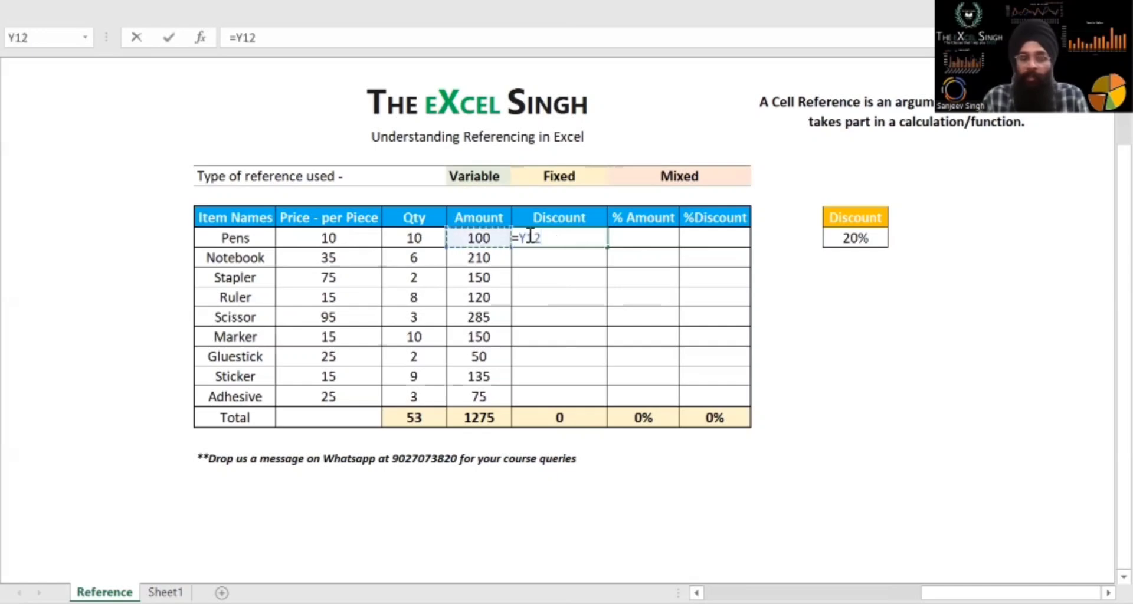
click(846, 234)
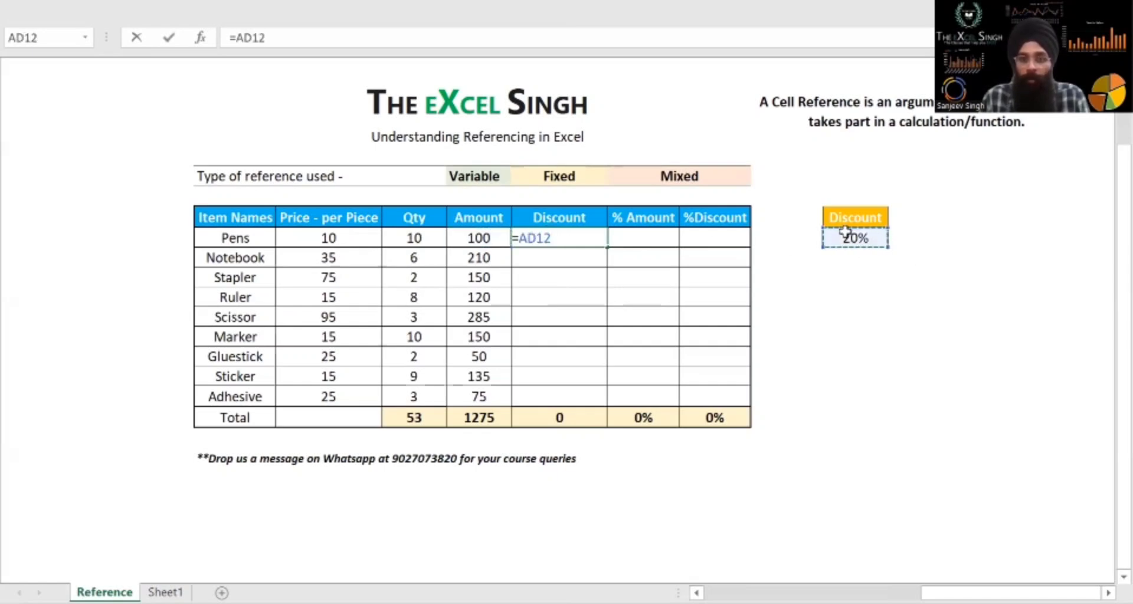
click(466, 242)
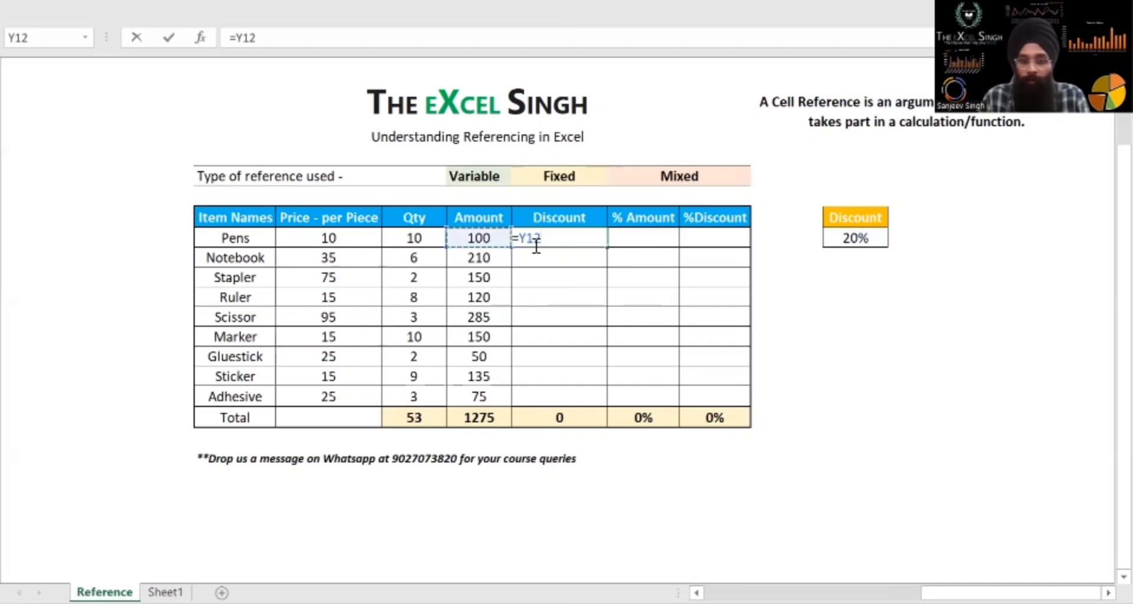
text(*)
click(847, 234)
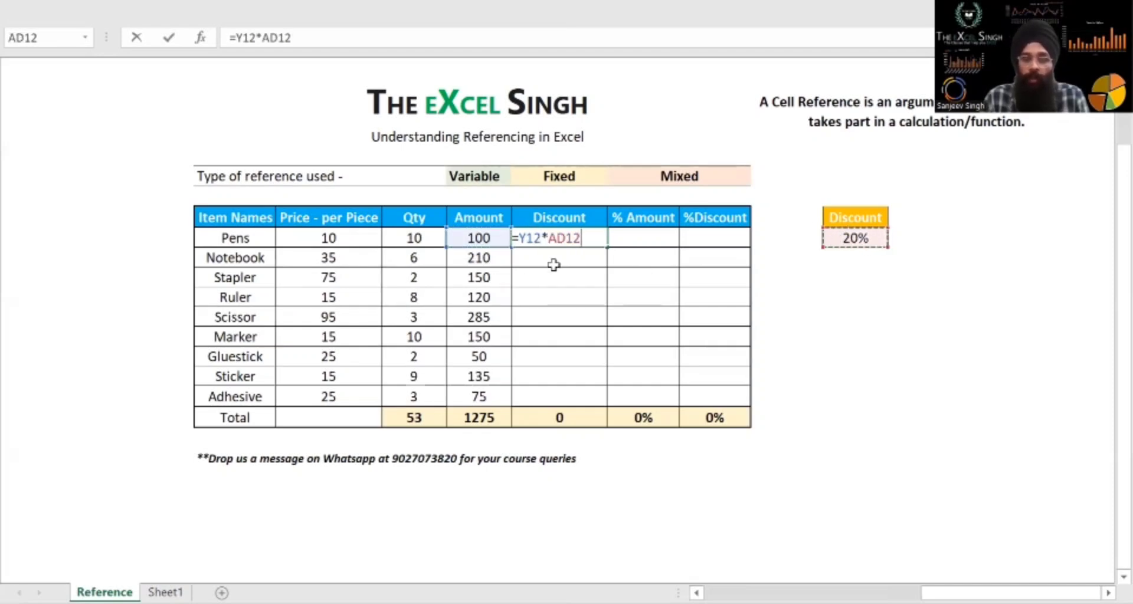
key(Return)
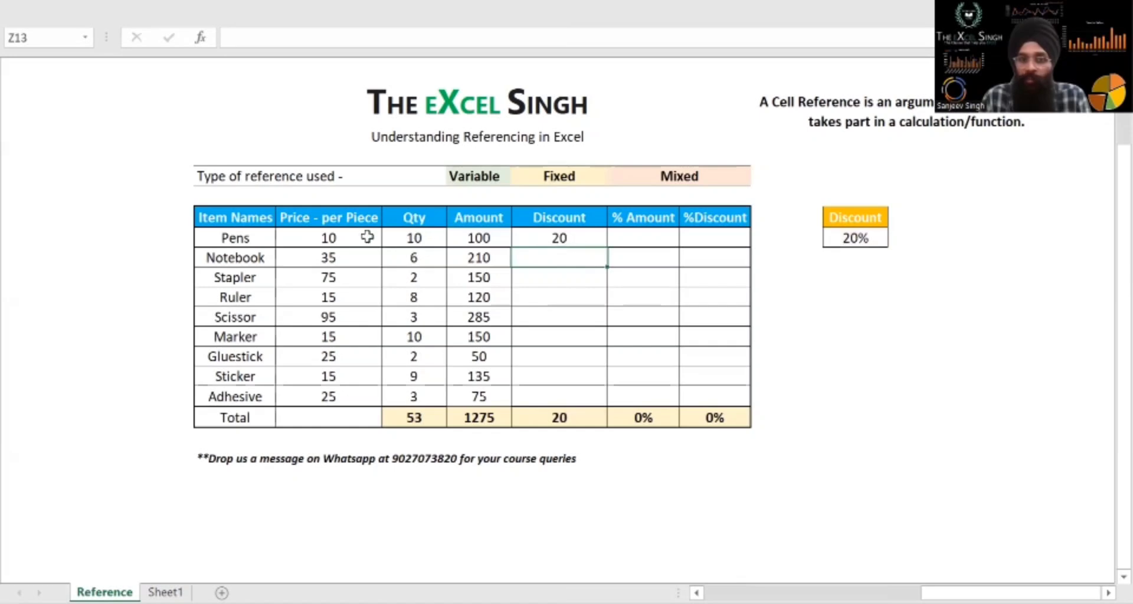
Copy the Pens discount formula down the Discount column to Adhesive with Paste Special, pasting formulas only
click(551, 234)
key(ctrl+c)
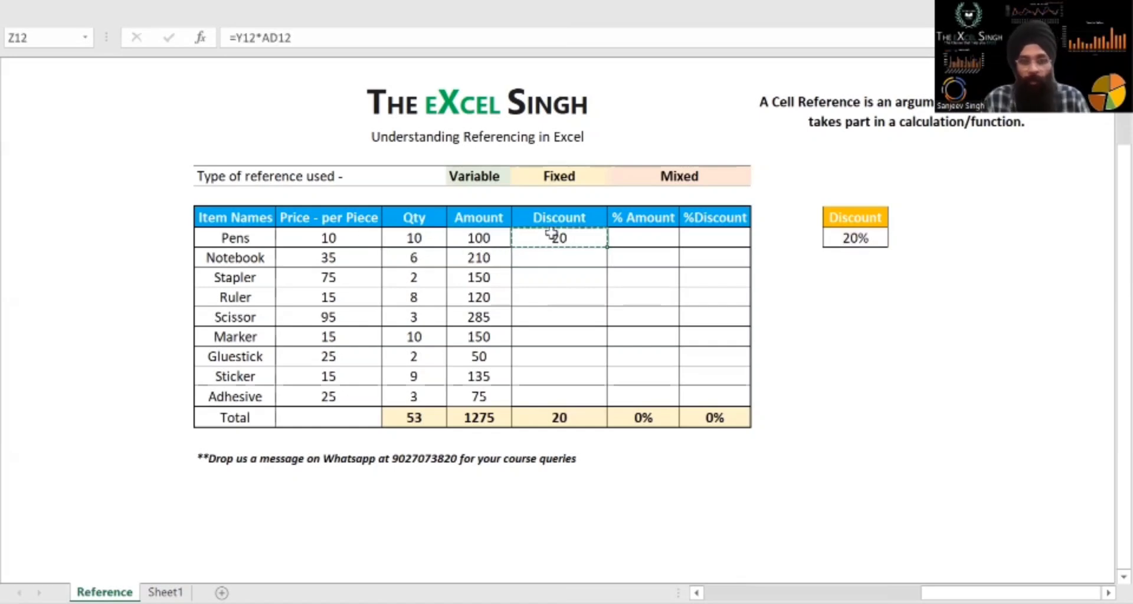
key(shift+Down)
key(shift+Down)
key(shift+Down)
key(shift+Down)
key(shift+Down)
key(shift+Down)
key(shift+Down)
key(shift+Down)
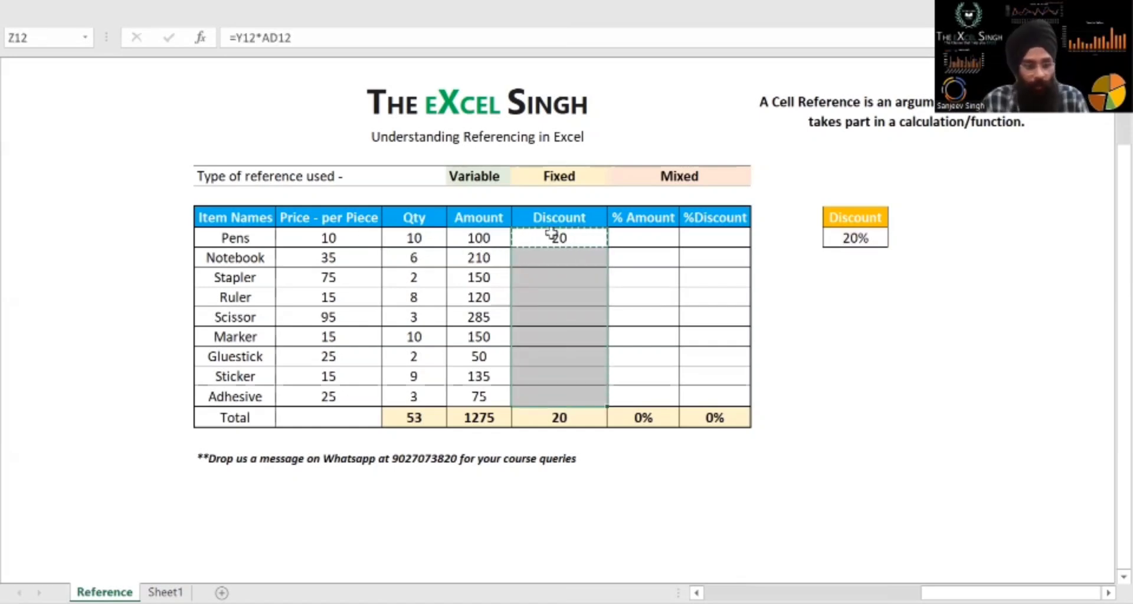
key(ctrl+alt+v)
key(f)
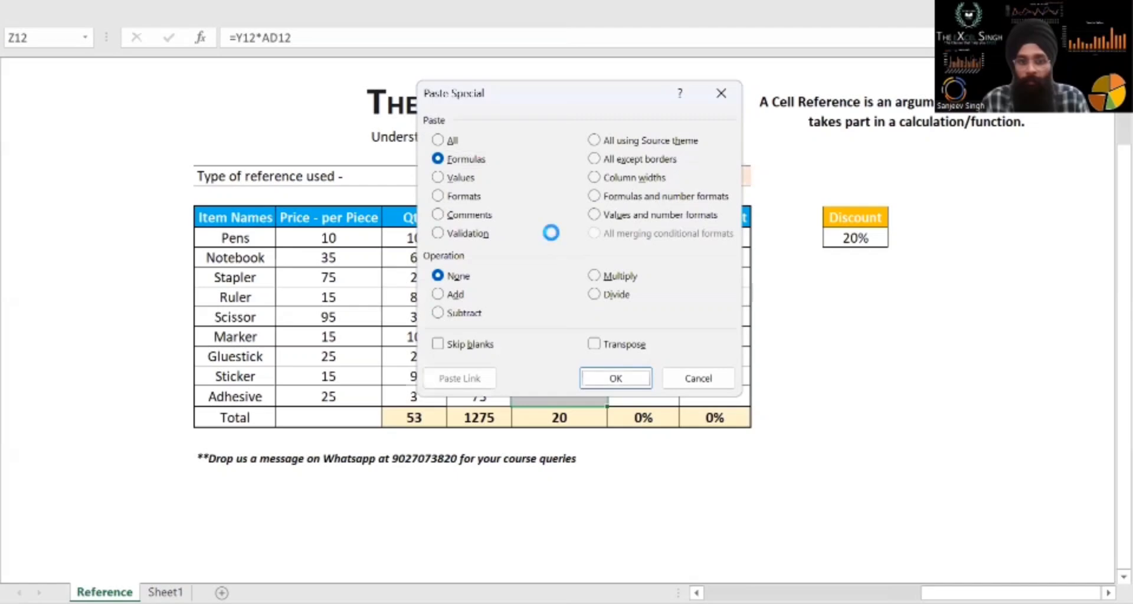
key(Return)
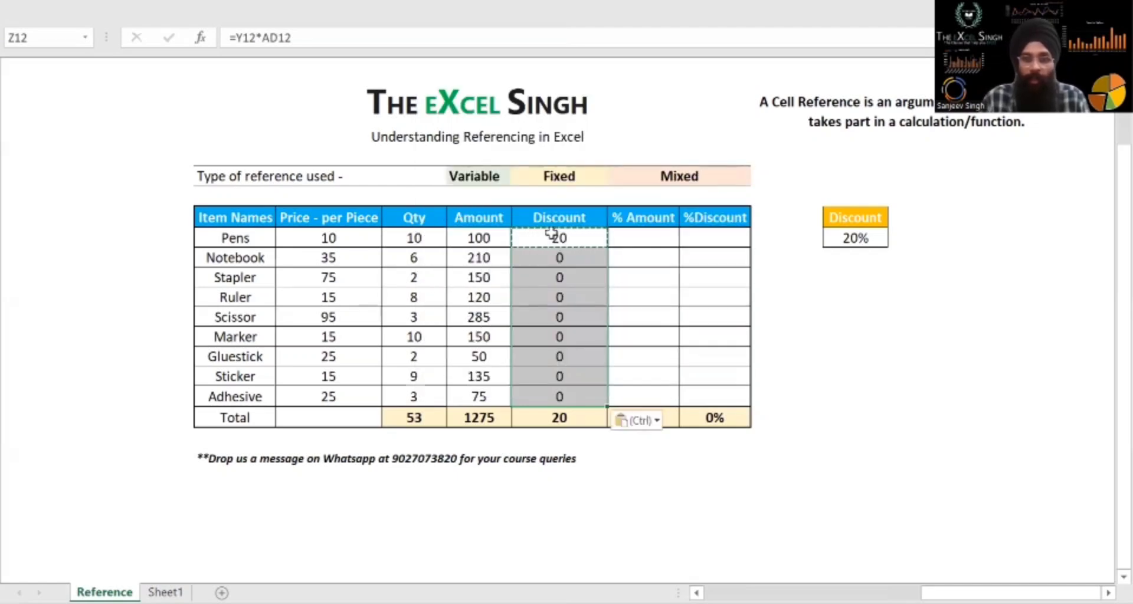
Go through the Discount formulas from Notebook down to Gluestick and check which amount and discount rate cells they reference
click(573, 258)
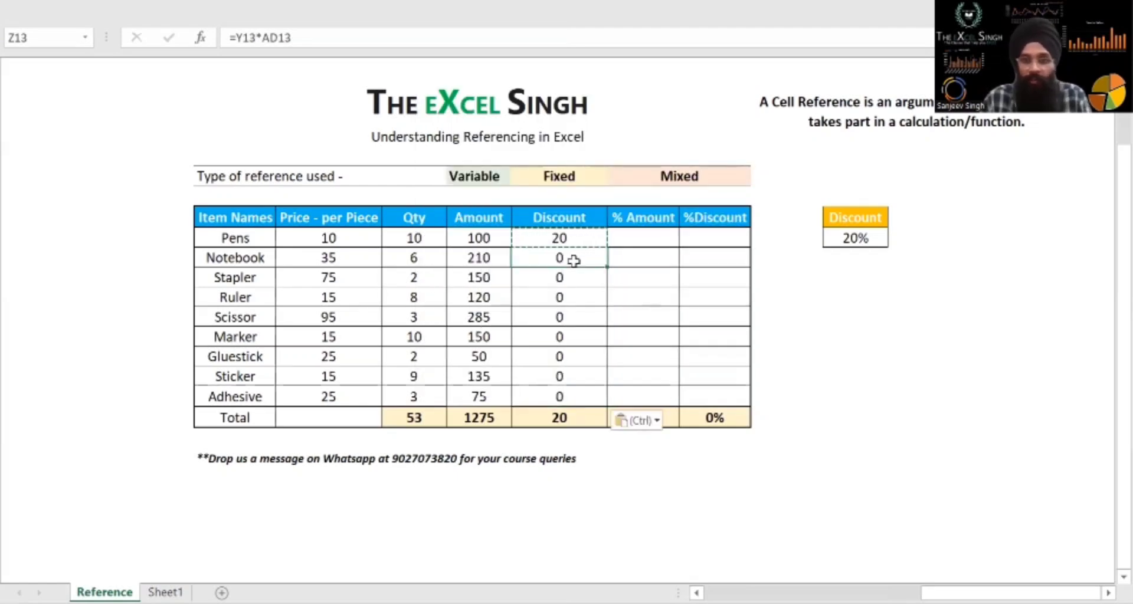
double_click(576, 259)
key(Return)
key(F2)
key(Return)
key(F2)
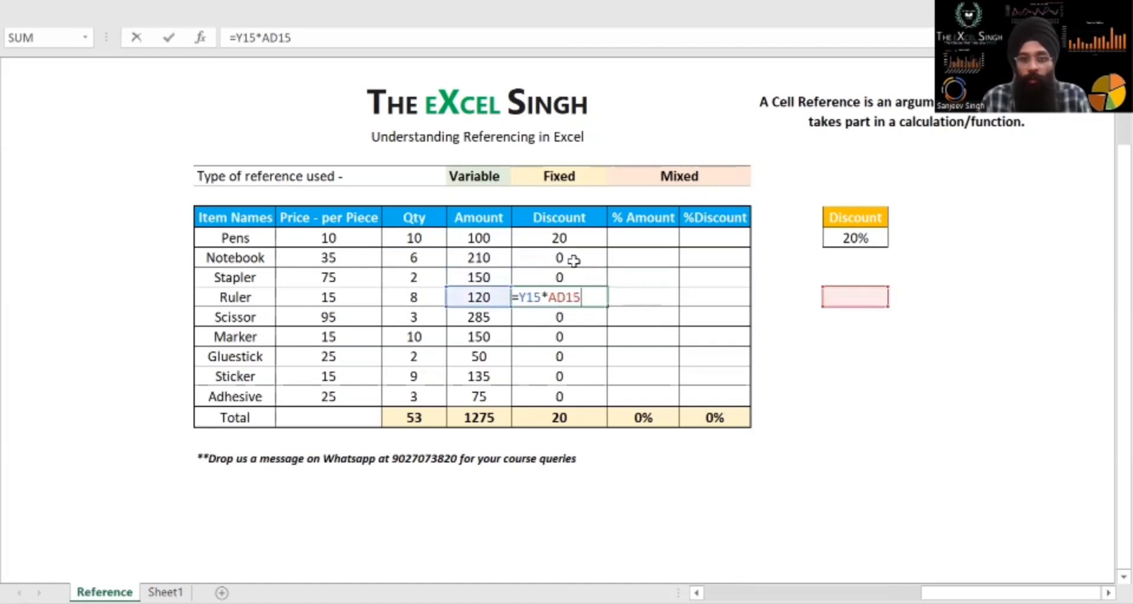
key(Return)
key(F2)
key(Return)
key(F2)
key(Return)
key(F2)
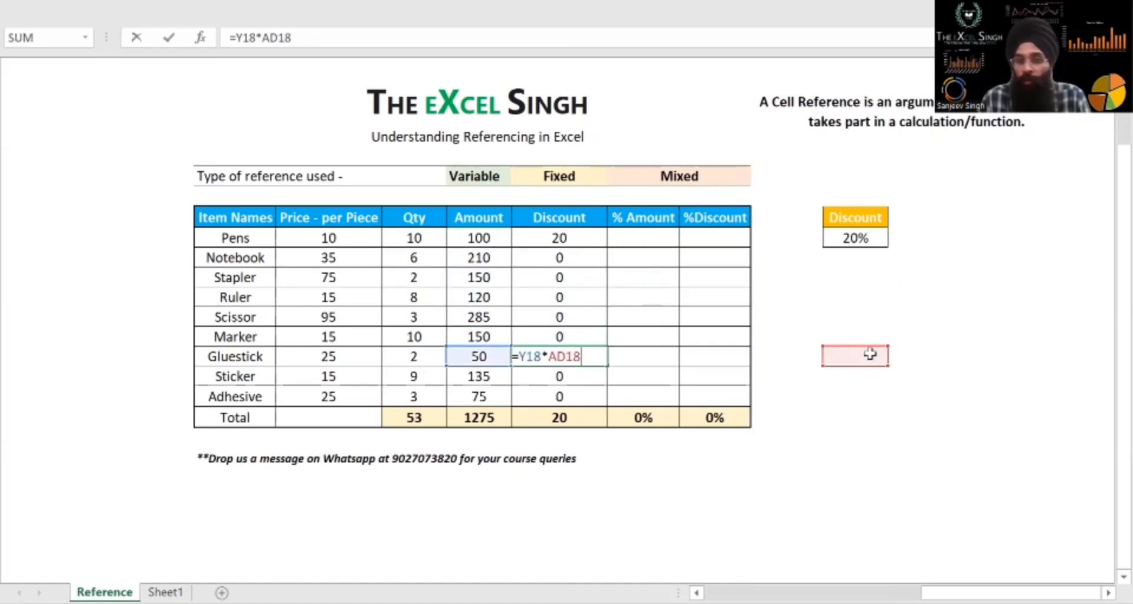
Fix the discount rate reference in the Pens discount formula as an absolute reference, making it =Y12*$AD$12
click(558, 236)
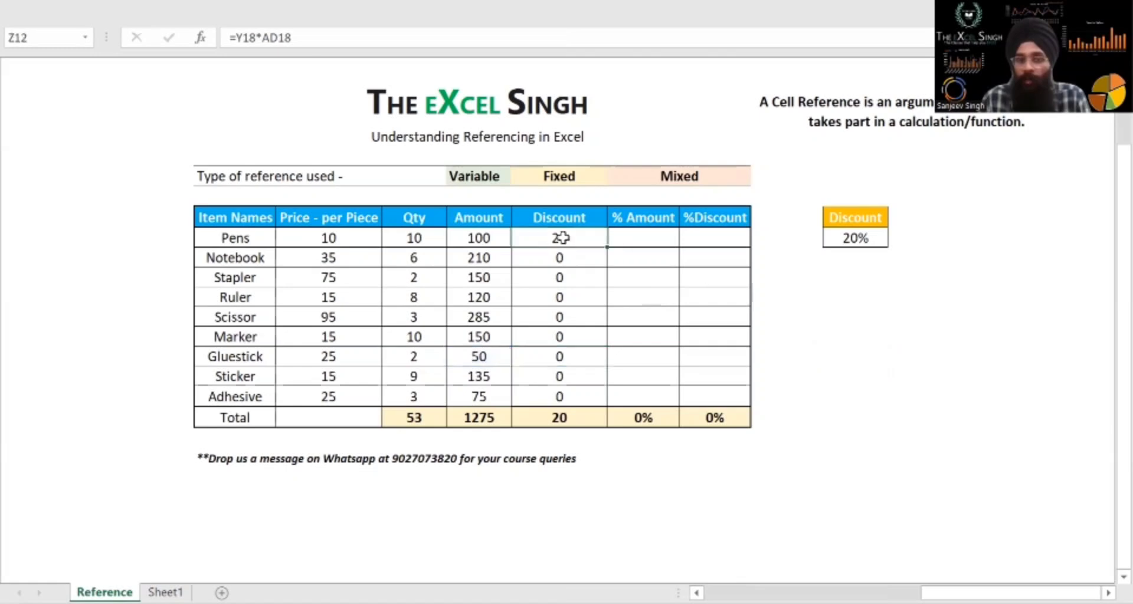
key(F2)
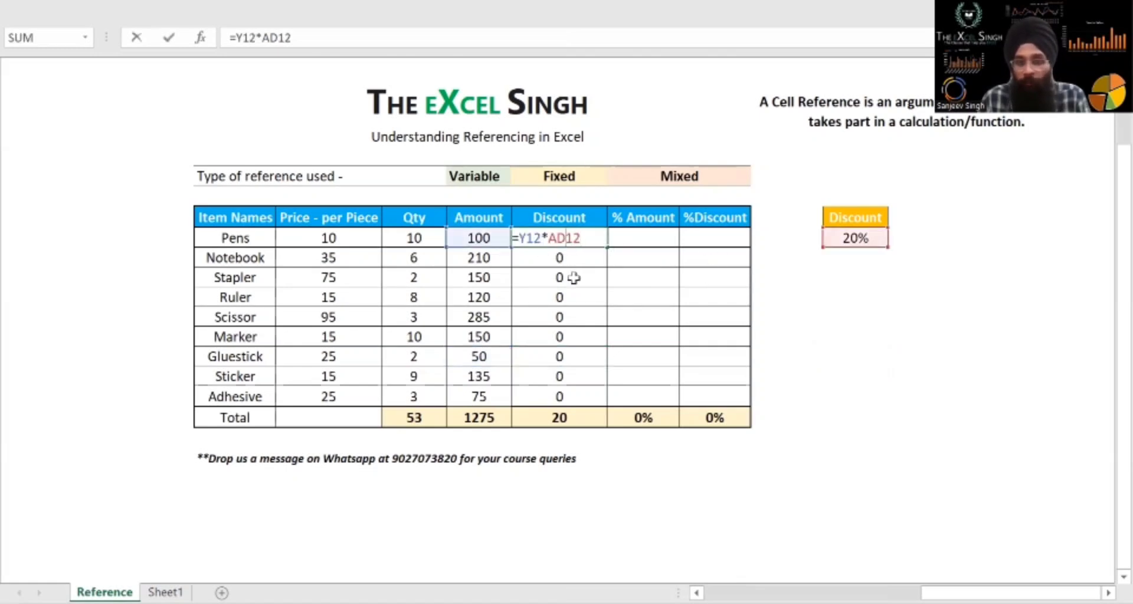
key(F4)
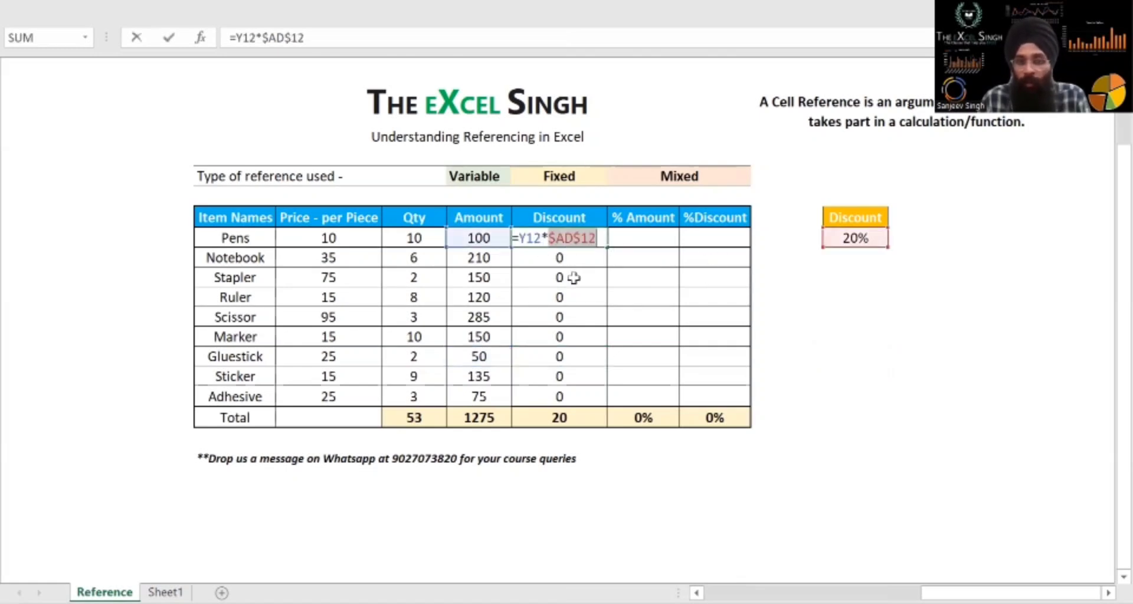
click(554, 238)
drag(555, 238, 596, 237)
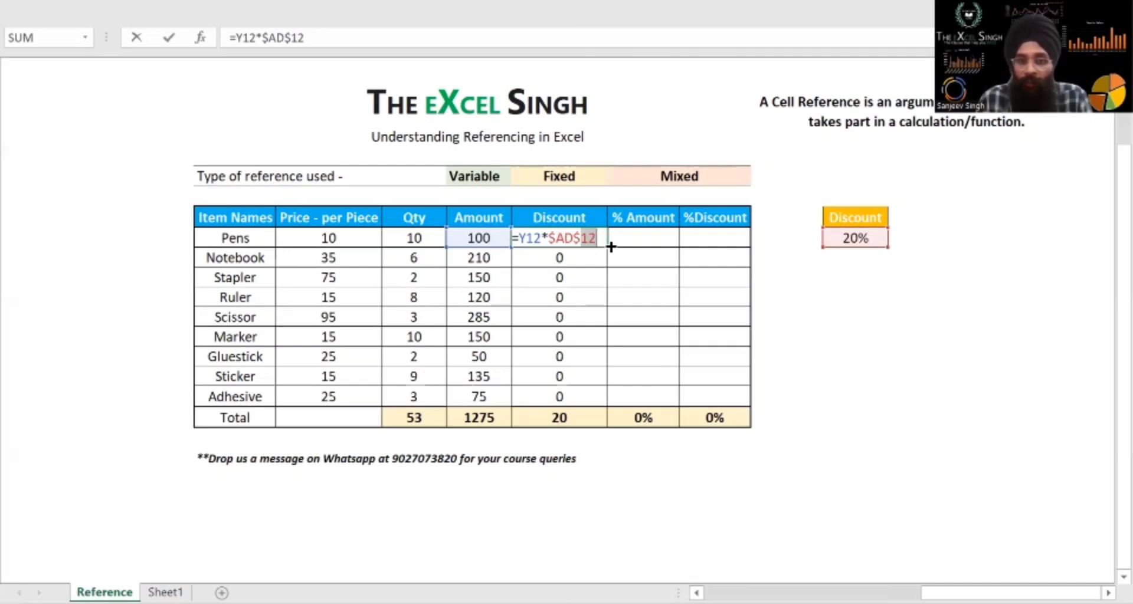
key(Return)
Copy the Pens discount formula with the fixed rate reference into the Discount cells from Notebook to Adhesive using Paste Special
click(605, 242)
key(ctrl+c)
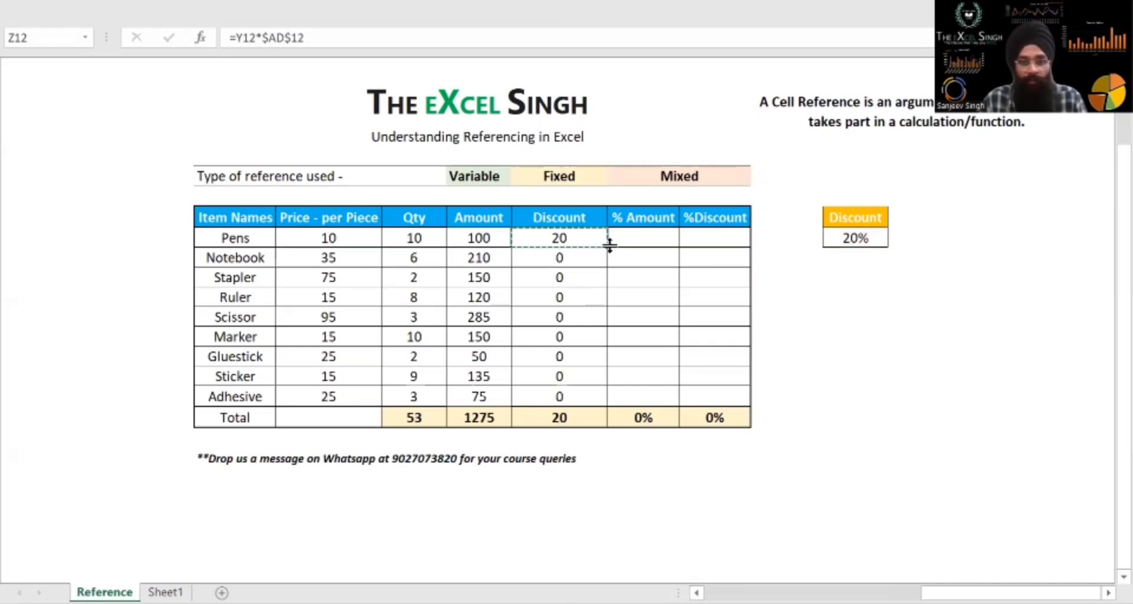
key(ctrl+shift+Down)
key(shift+Up)
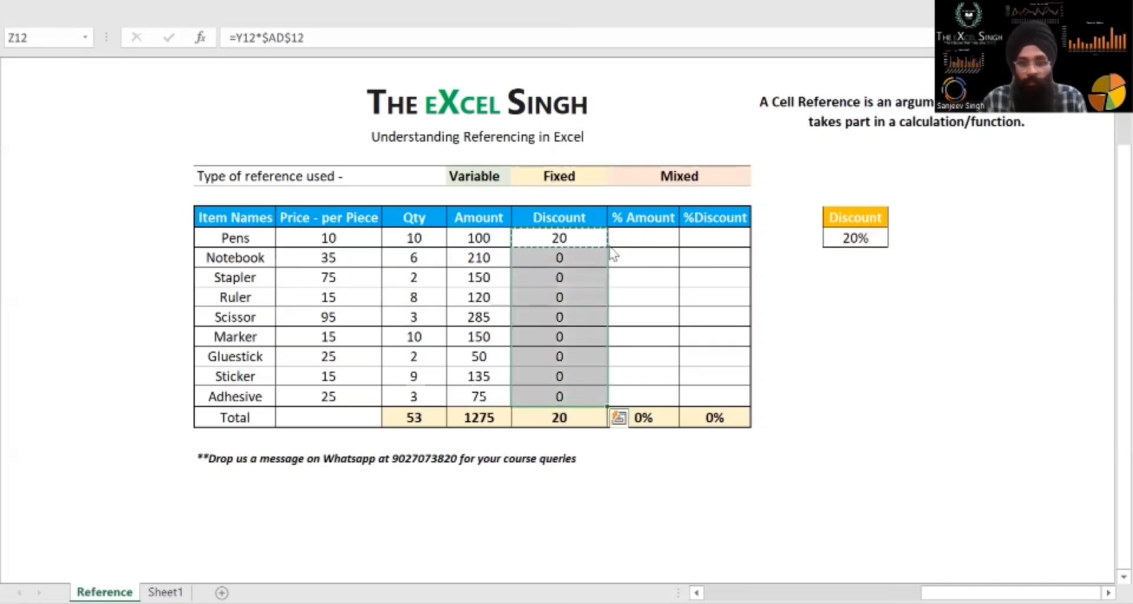
key(ctrl+alt+v)
key(Return)
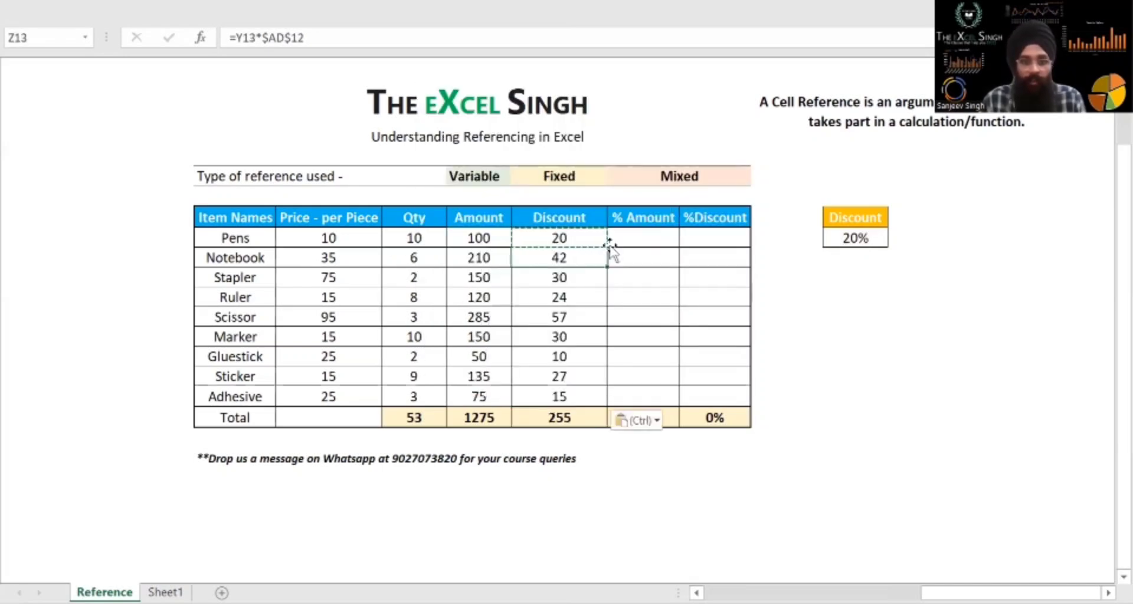
Step through the Discount formulas from Ruler down to Adhesive and check their amount references and the fixed discount rate reference
key(Down)
key(Down)
key(Down)
key(F2)
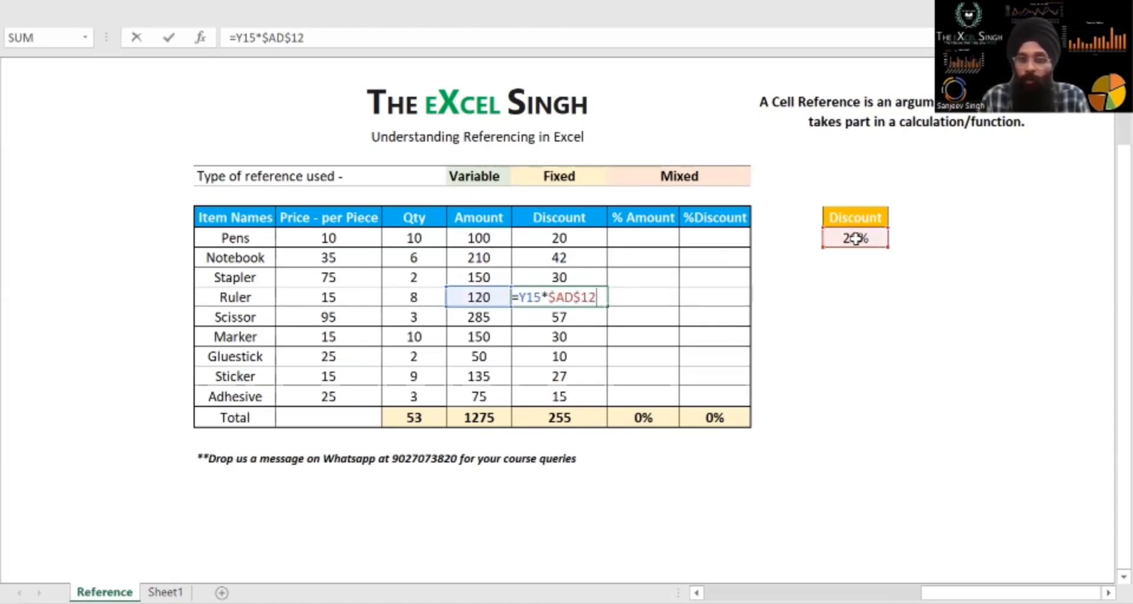
key(Return)
key(F2)
key(Return)
key(F2)
key(Return)
key(F2)
key(Return)
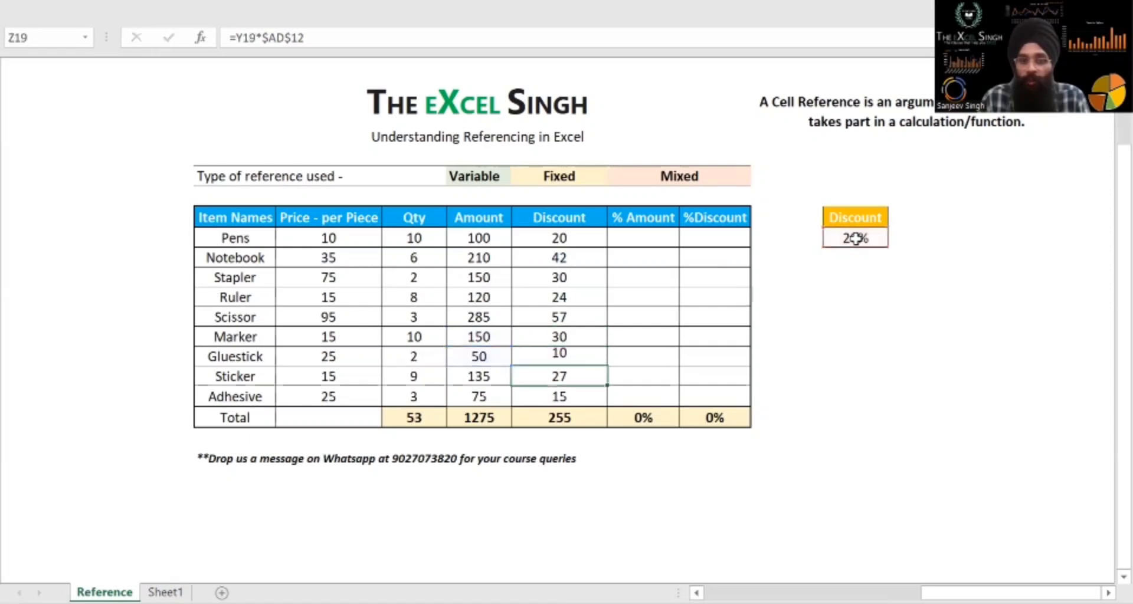
key(F2)
key(Return)
key(F2)
key(Escape)
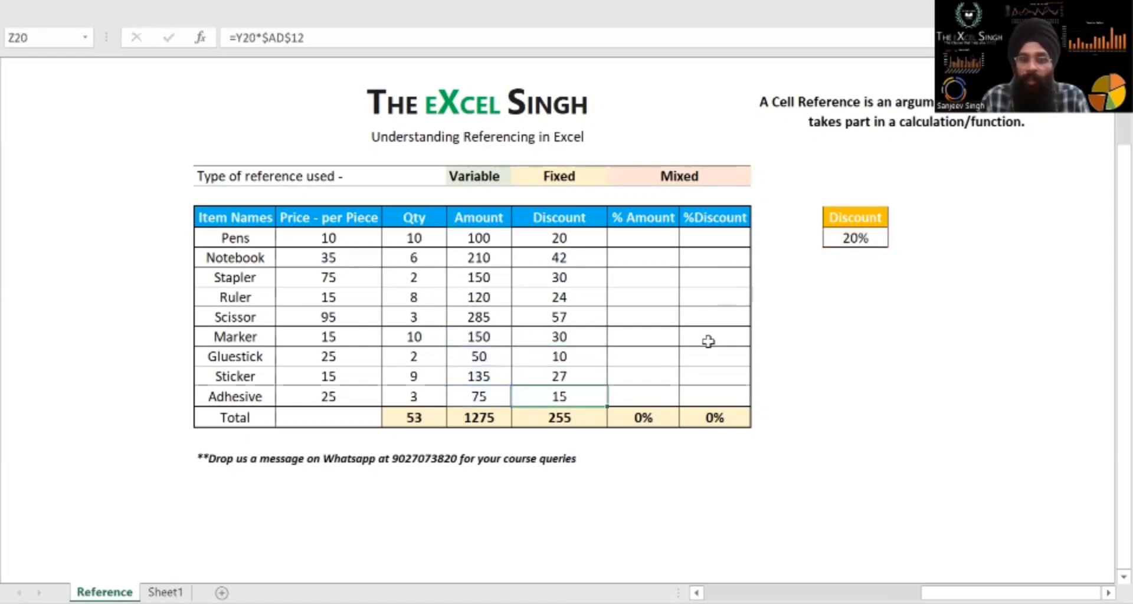
key(Return)
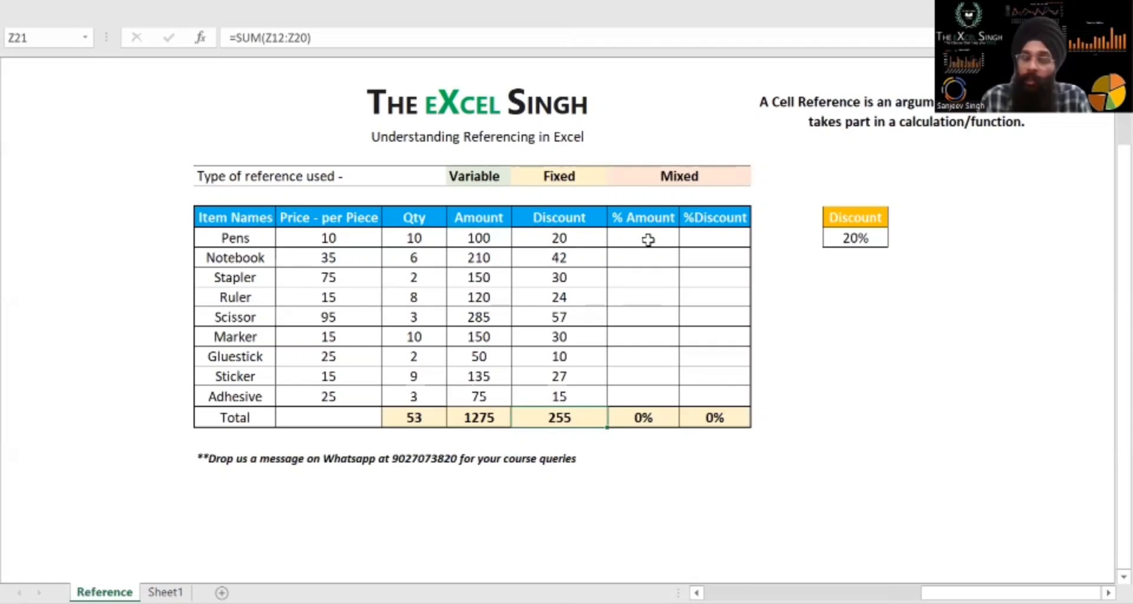
Calculate the Pens % Amount in AA12 by dividing its amount by the total amount with =Y12/Y21, and copy the formula to the Notebook row
click(495, 237)
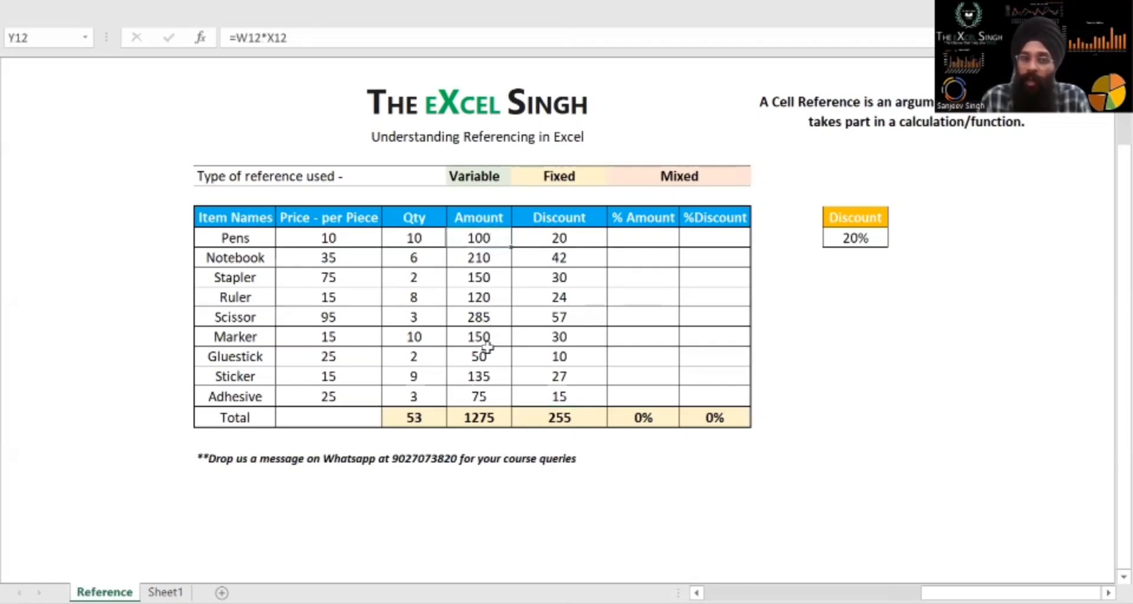
click(478, 413)
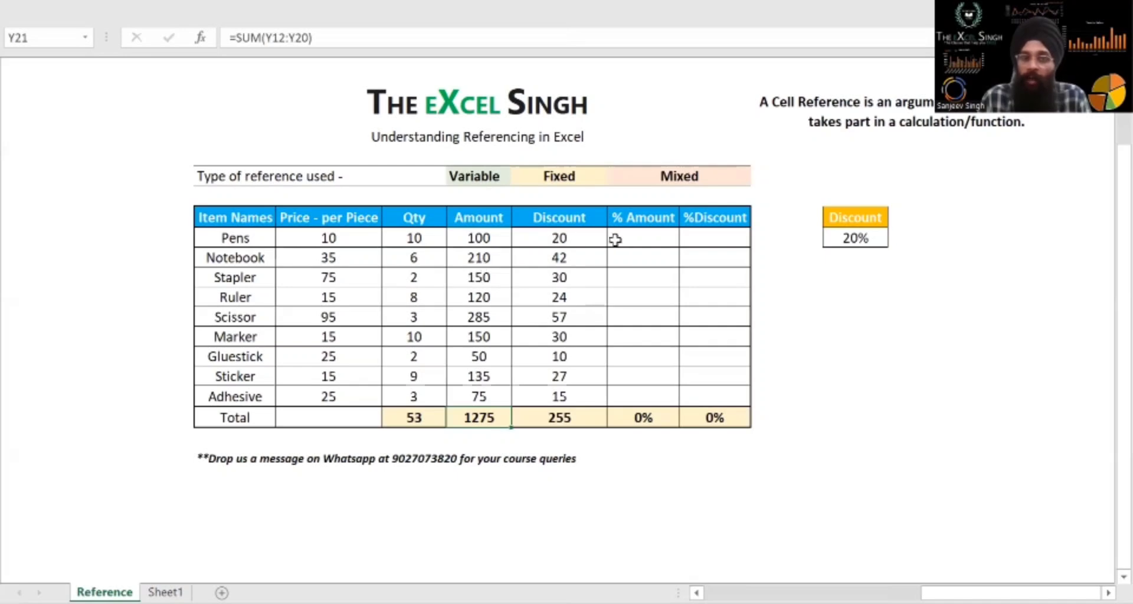
click(478, 238)
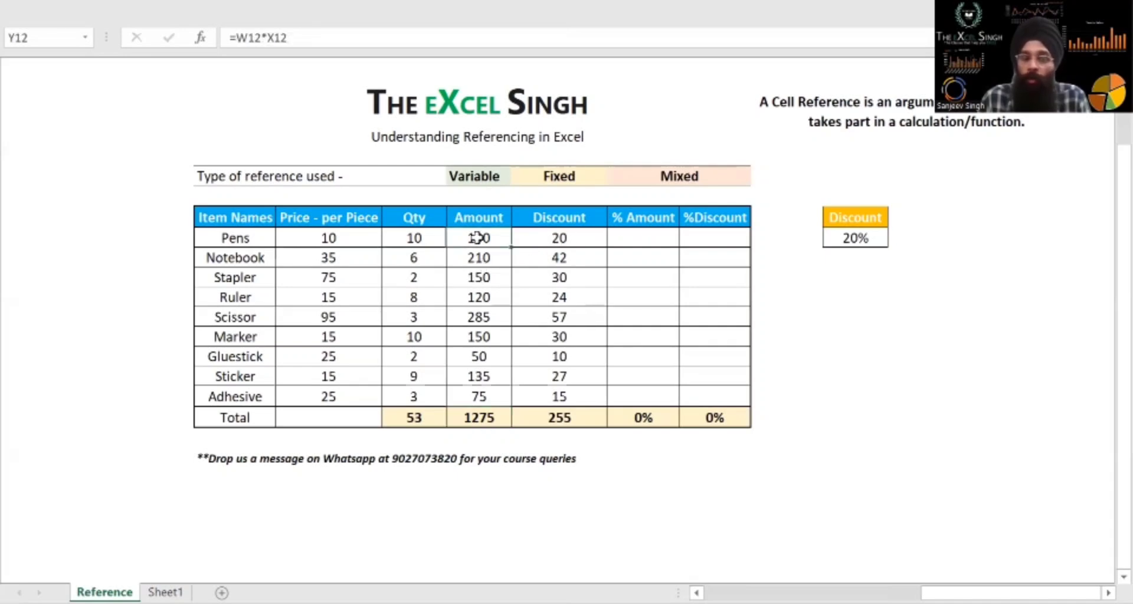
click(479, 418)
click(639, 242)
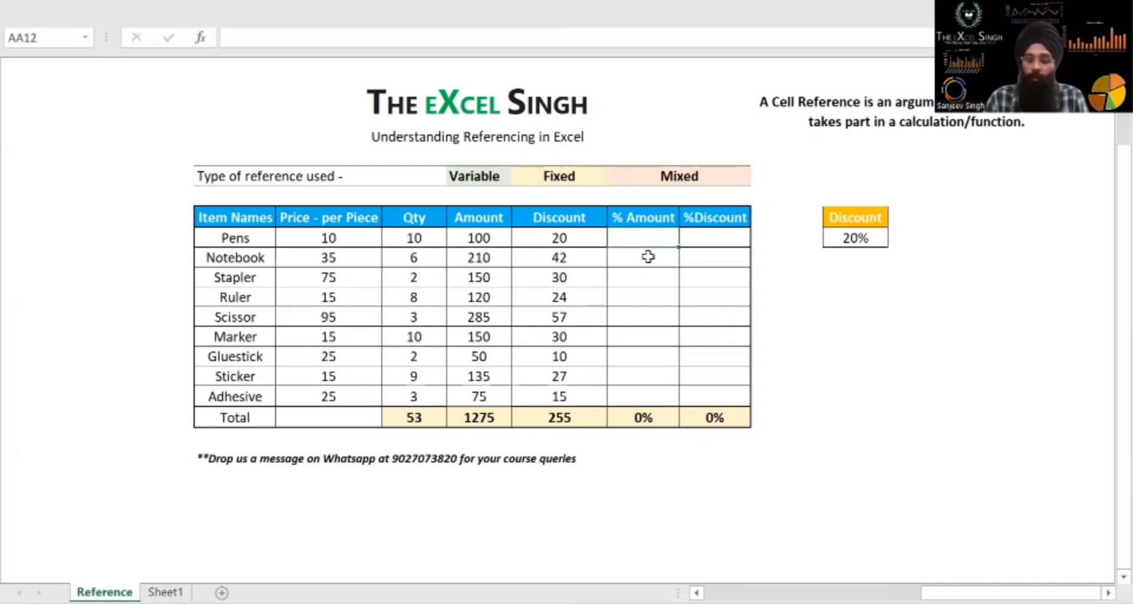
text(=)
key(Left)
key(Left)
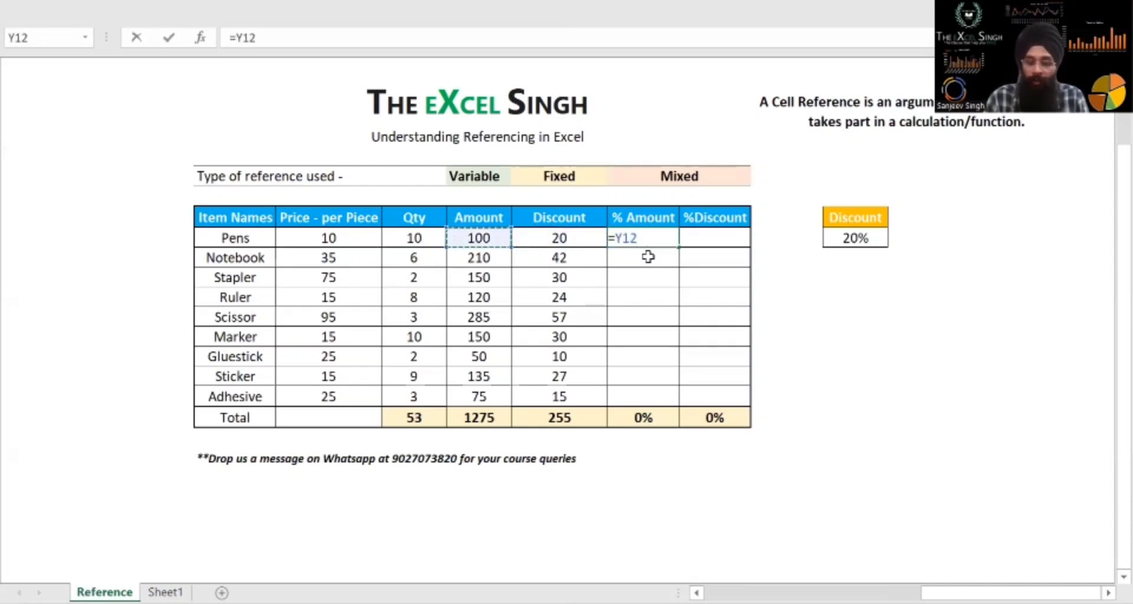
text(/)
click(499, 416)
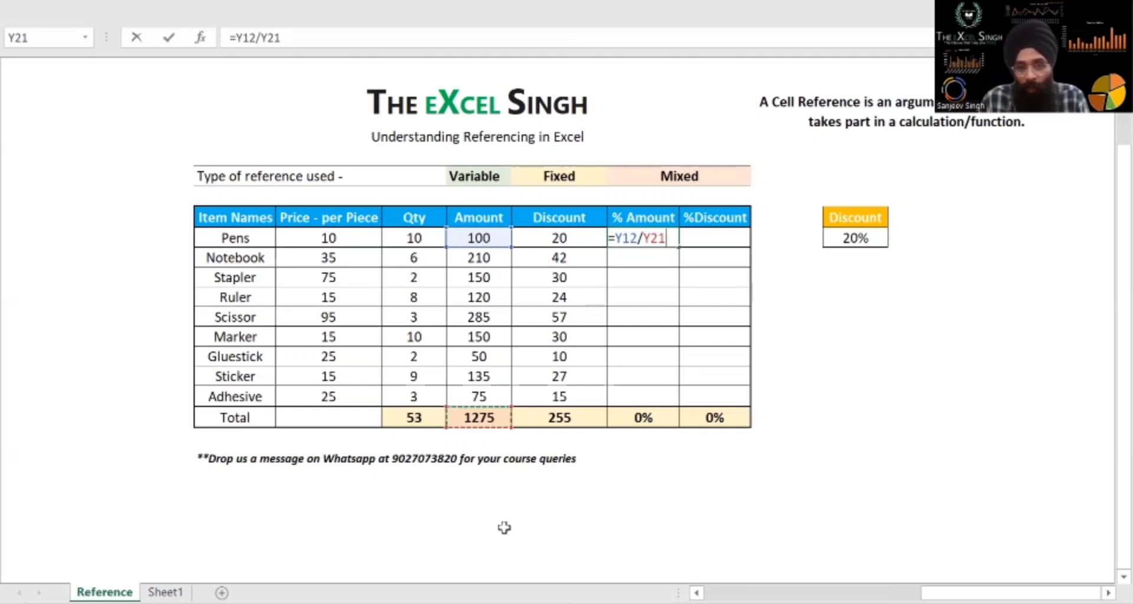
key(Return)
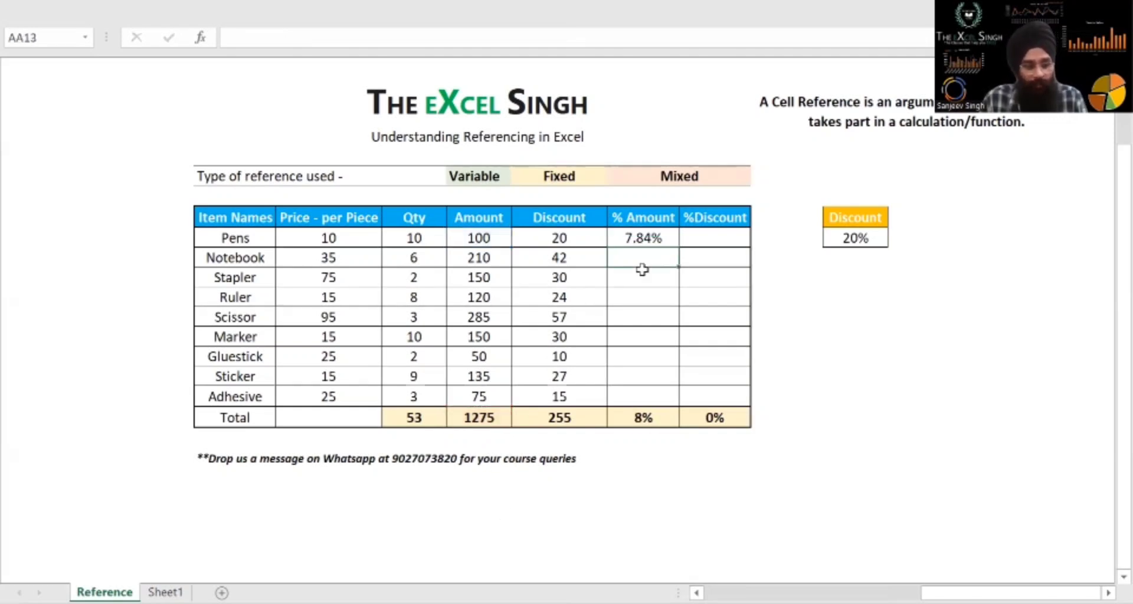
key(ctrl+v)
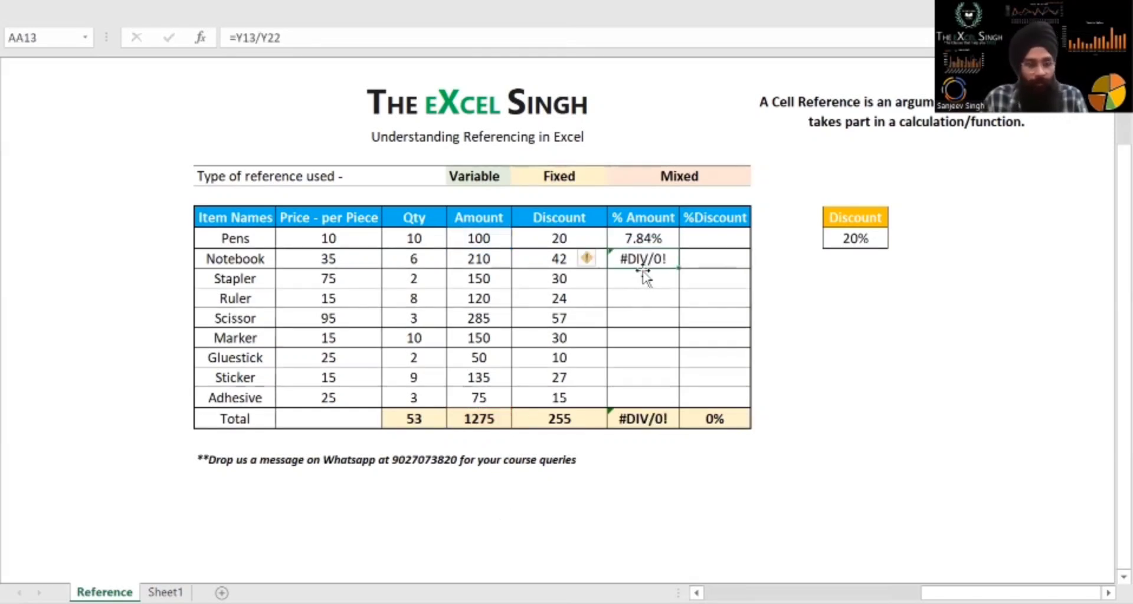
Check the Notebook % Amount formula, and make the total reference in the Pens formula absolute as =Y12/$Y$21
key(F2)
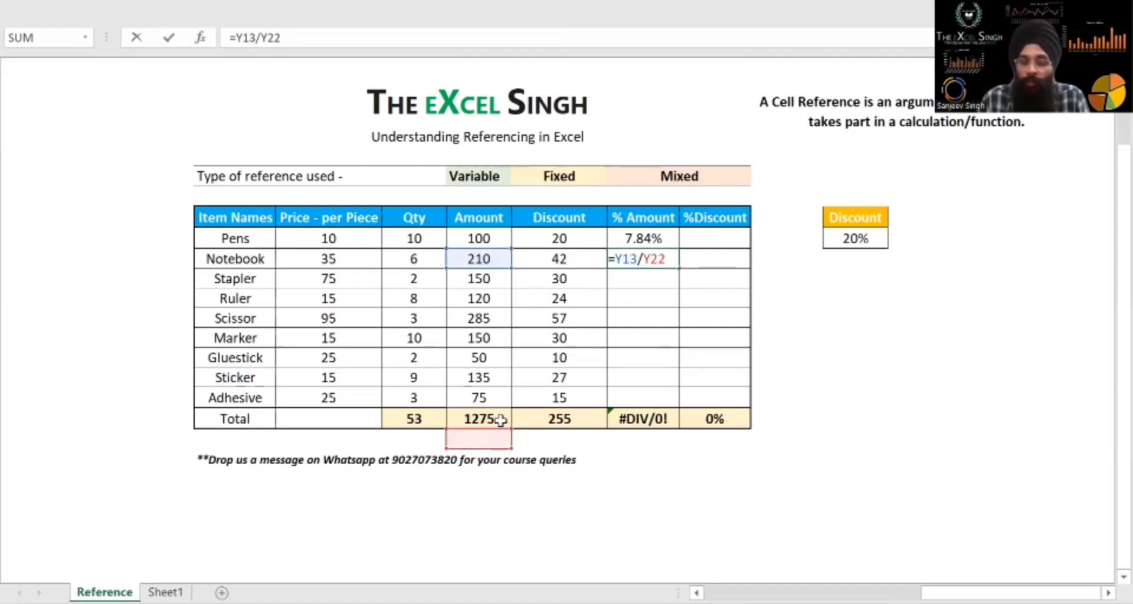
key(Escape)
click(648, 240)
key(F2)
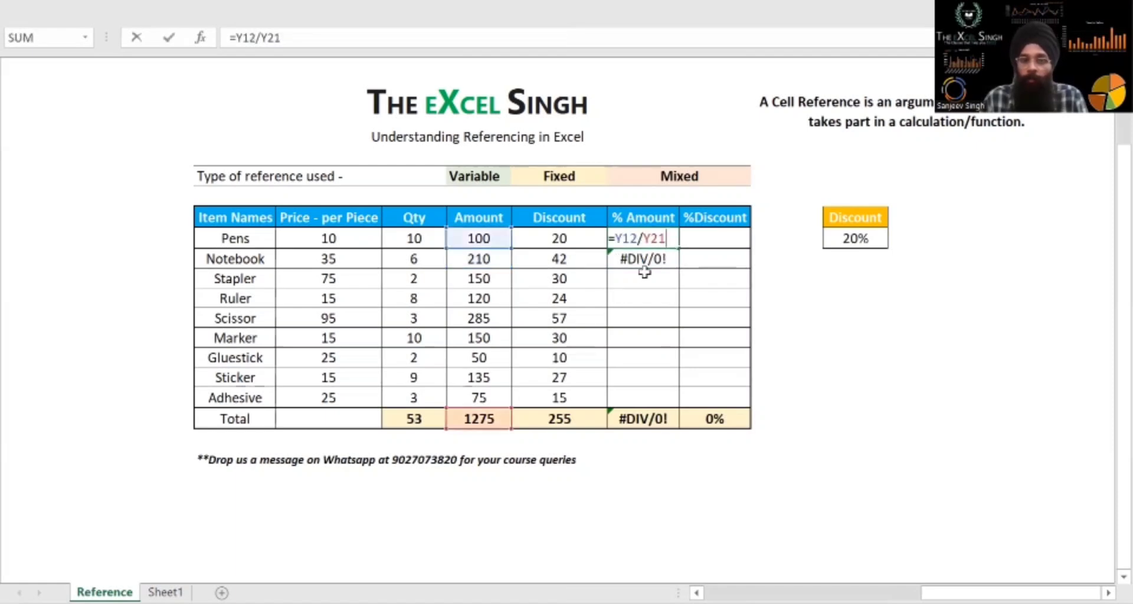
key(F4)
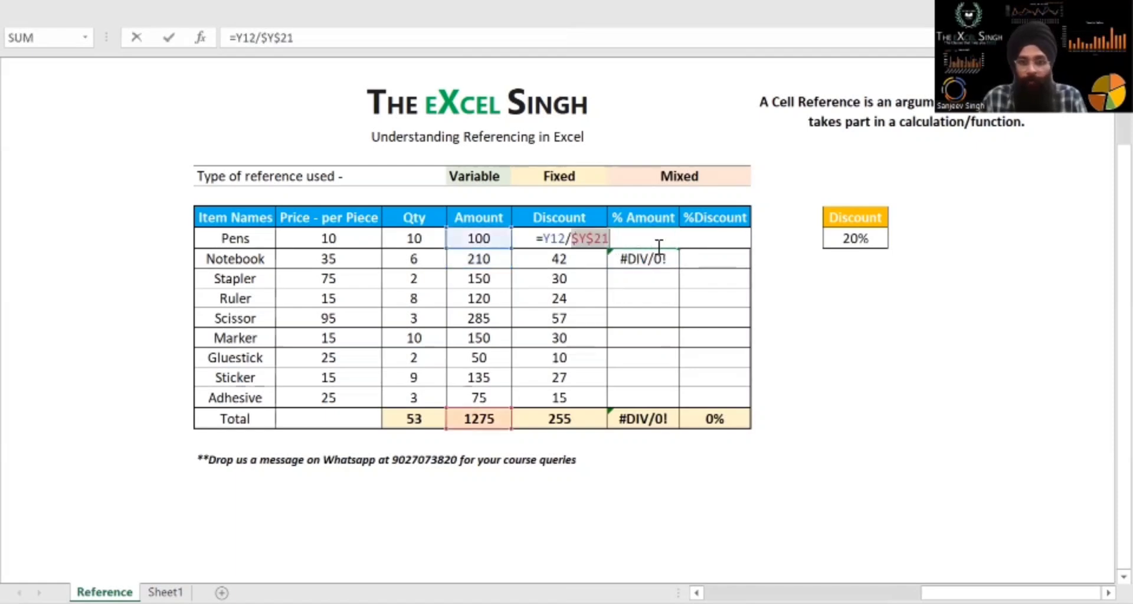
key(Return)
Copy the Pens % Amount formula down through Adhesive using Paste Special with the Formulas option
key(Up)
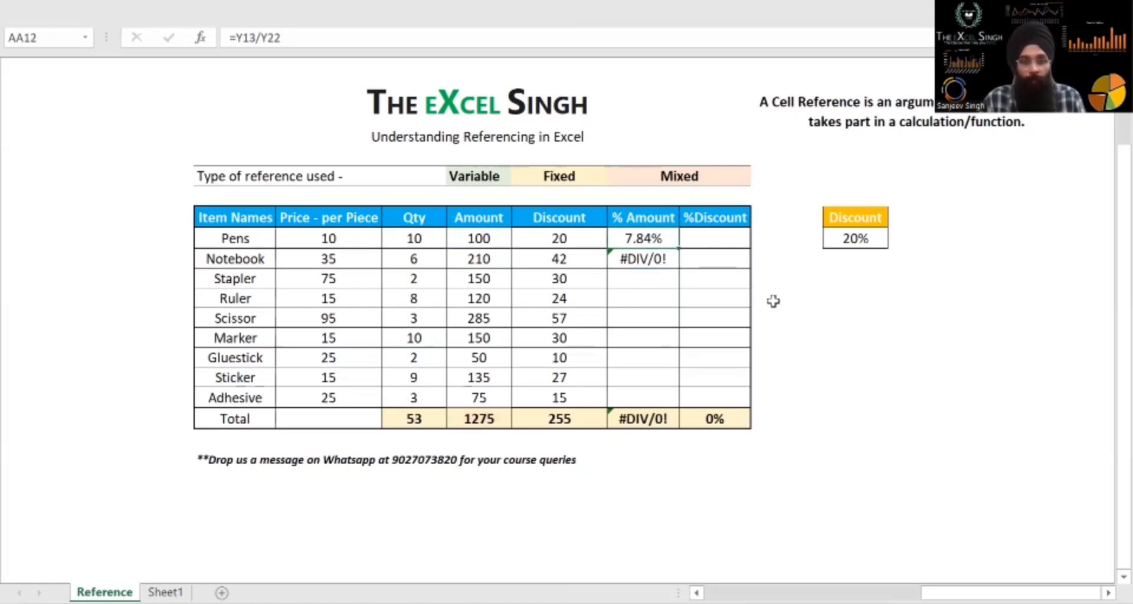
key(shift+Down)
key(shift+Down)
key(shift+Down)
key(shift+Down)
key(shift+Down)
key(shift+Down)
key(shift+Down)
key(shift+Down)
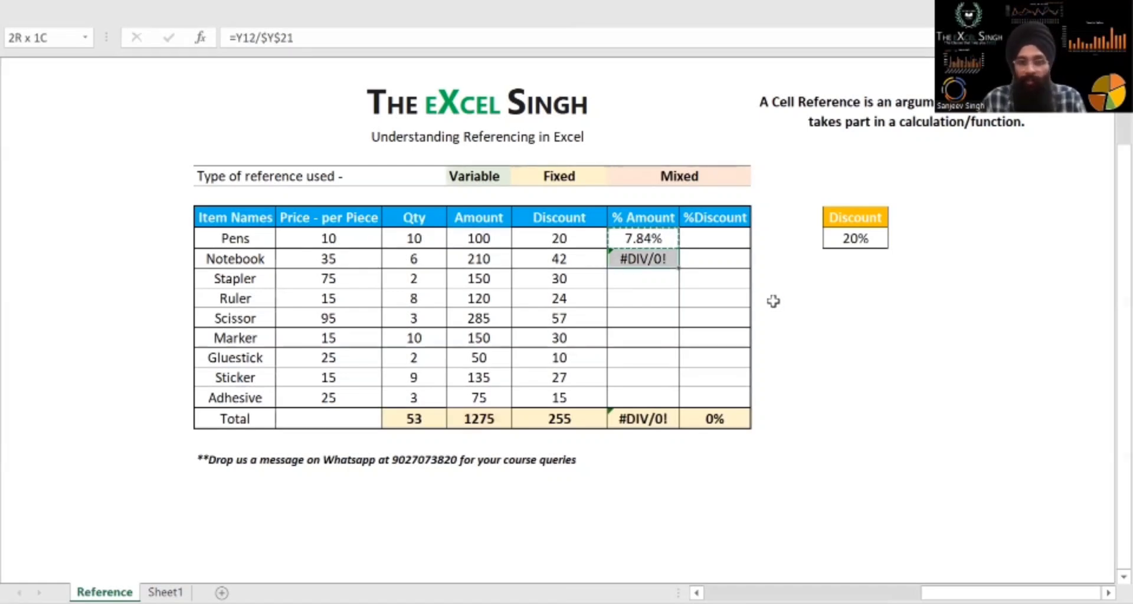
key(ctrl+v)
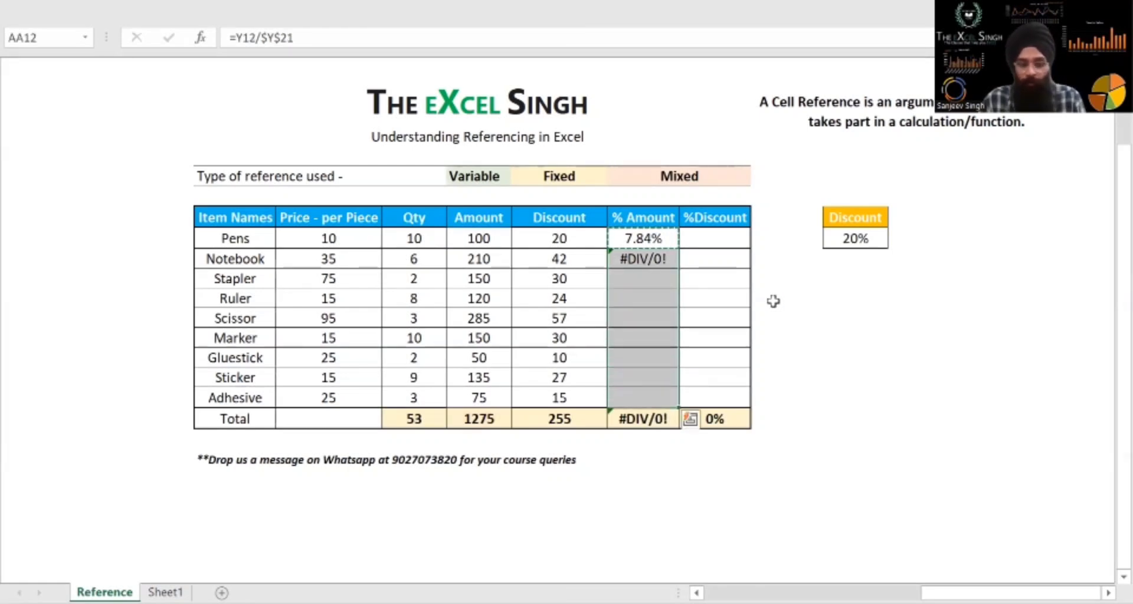
key(ctrl+alt+v)
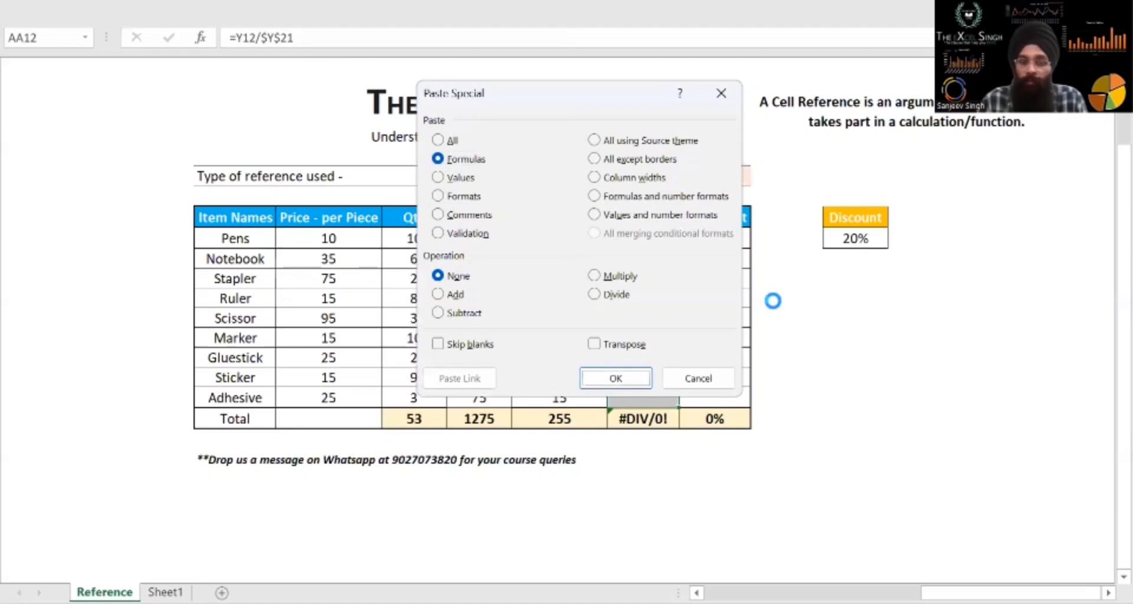
key(Return)
Step through the % Amount formulas and check their amount references and the fixed total reference
key(Down)
key(Down)
key(Down)
key(Down)
key(Down)
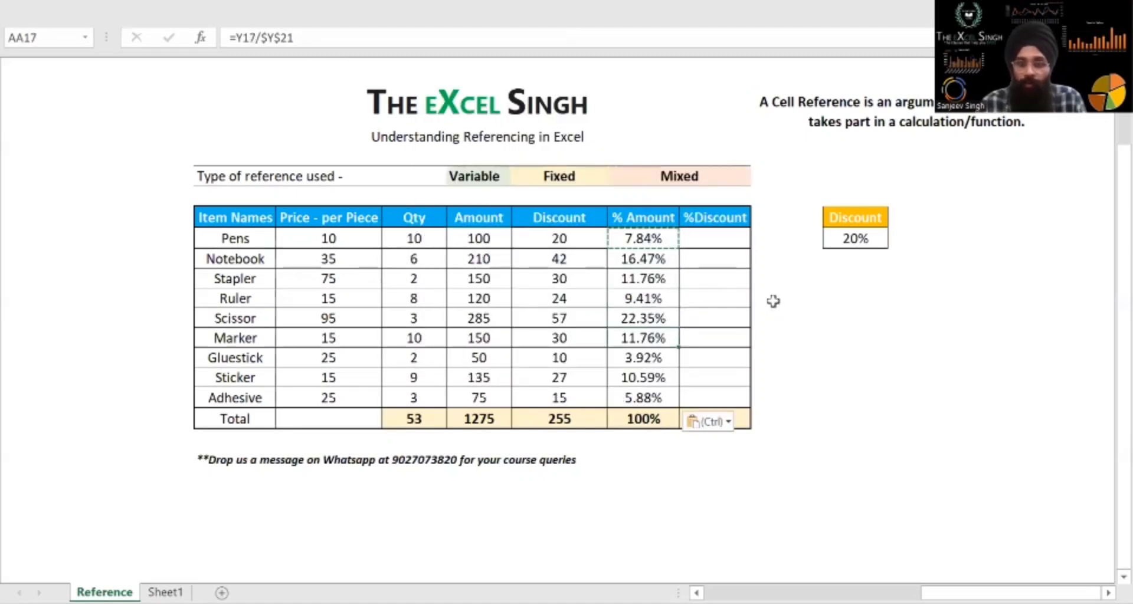
key(Down)
key(Up)
key(Up)
key(Up)
key(Up)
key(Up)
key(Up)
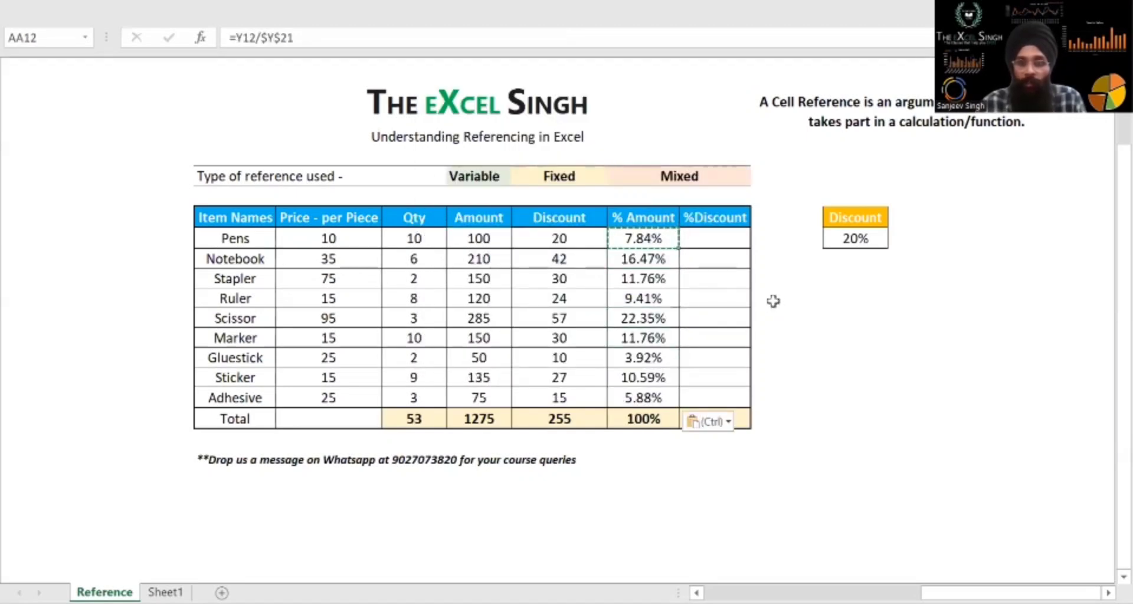
key(shift+Down)
key(shift+Down)
key(shift+Down)
key(shift+Down)
key(shift+Down)
key(shift+Down)
key(shift+Down)
key(shift+Down)
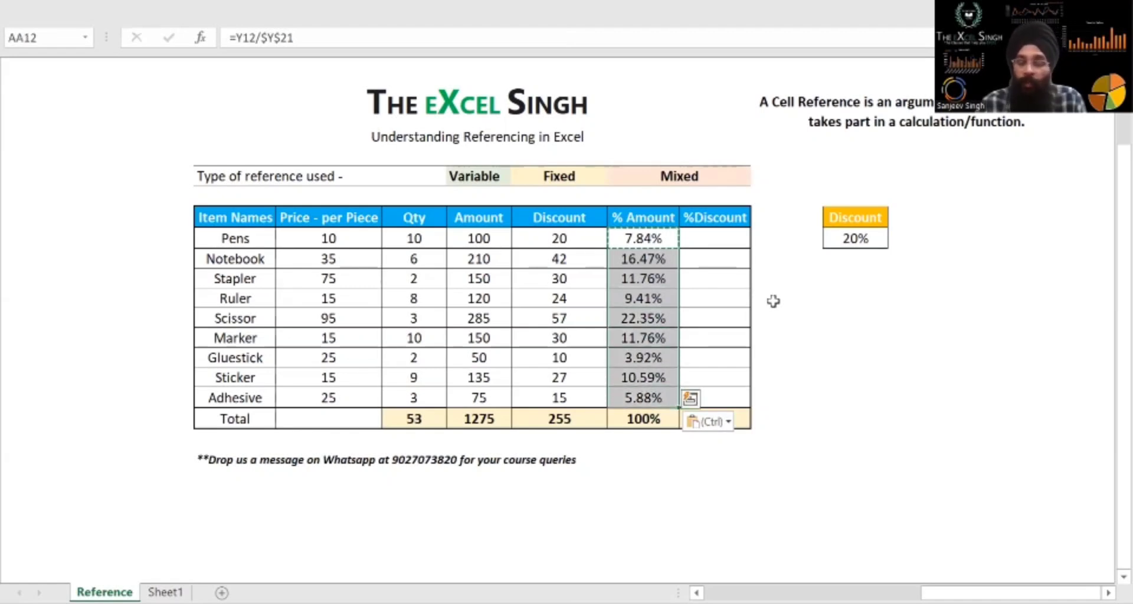
key(Up)
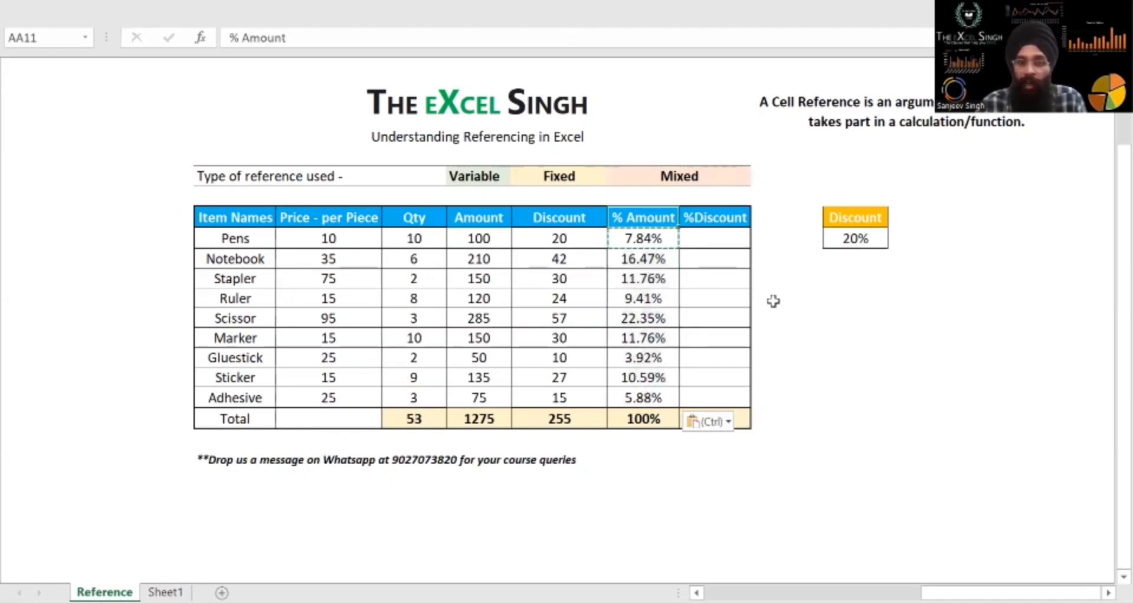
Enter the shortcut note "Alt > H > P" in cell AD9 above the discount rate
key(Down)
key(Up)
key(Up)
key(Up)
key(Right)
key(Right)
key(Right)
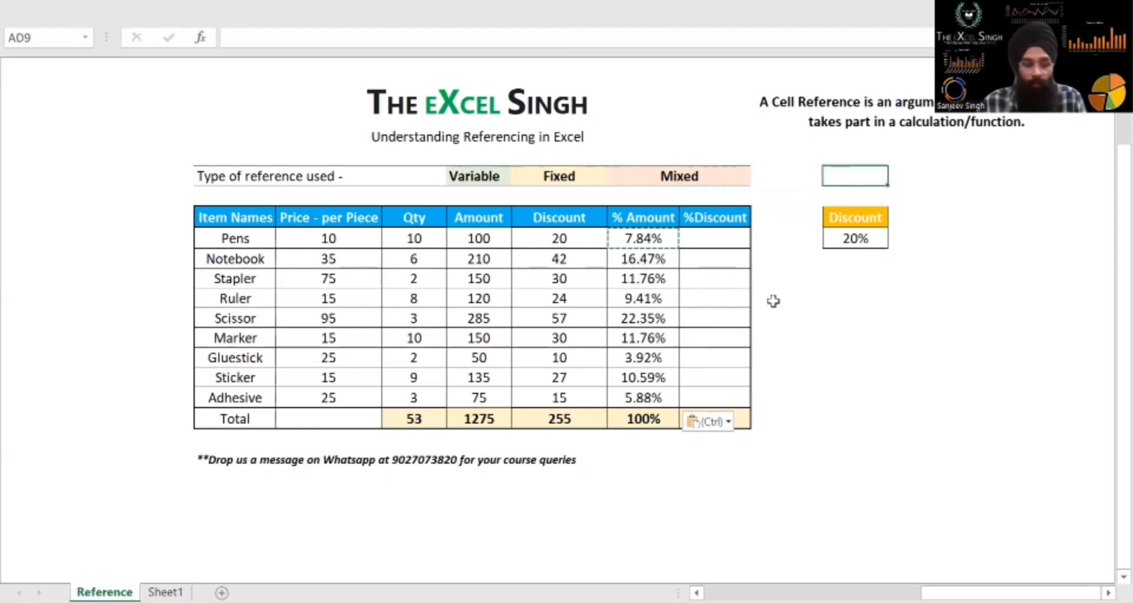
text(Alyt)
key(BackSpace)
key(BackSpace)
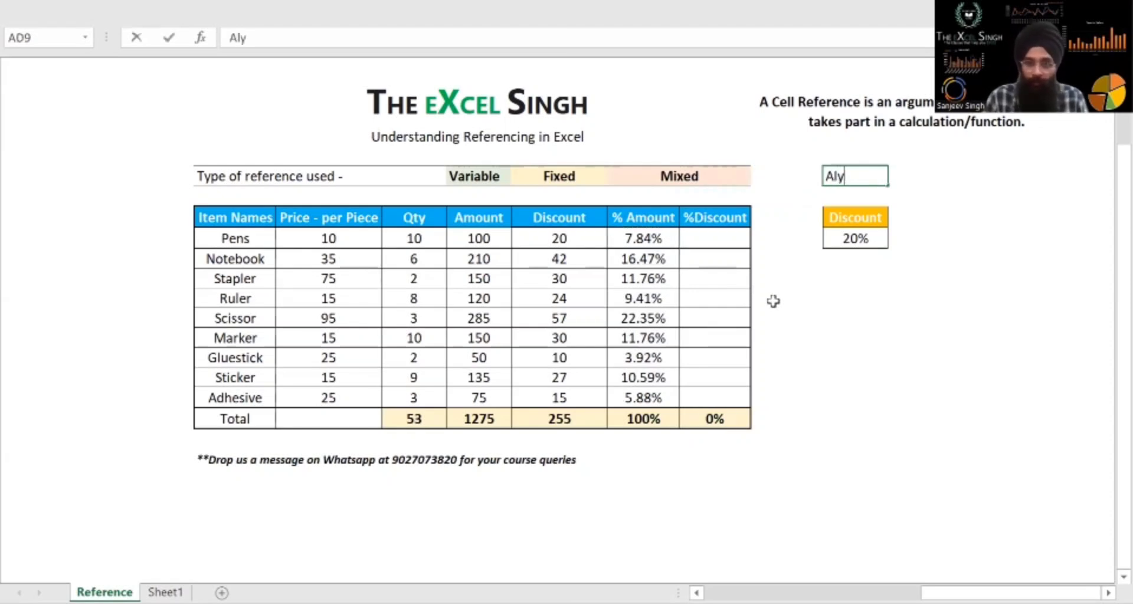
text(t > H > P)
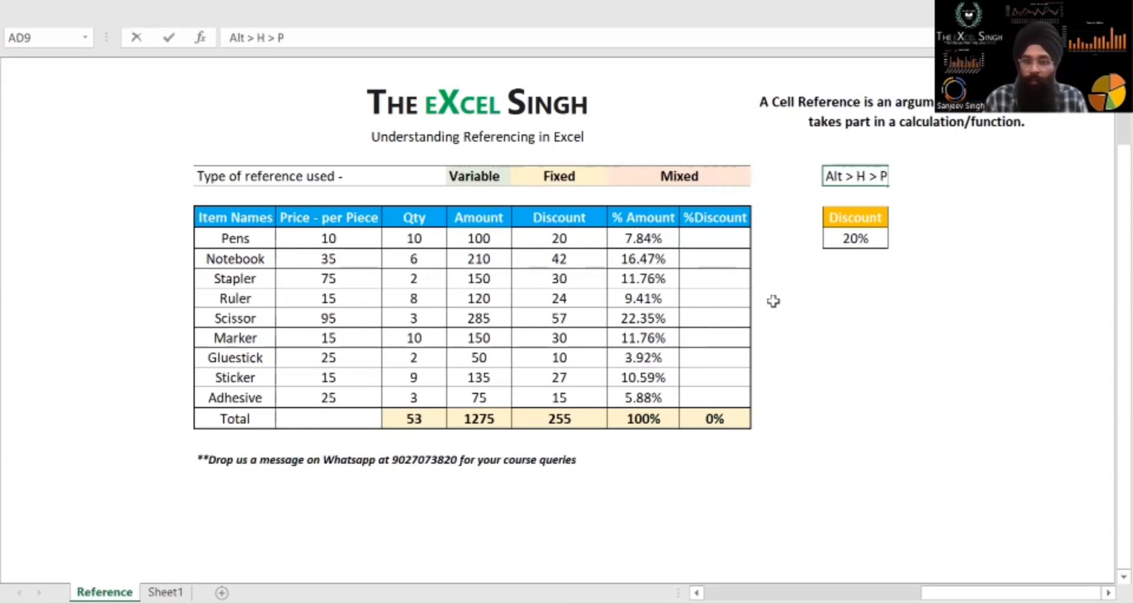
key(Return)
Continue the shortcut note in cell AE9 with the text "to convert to a%"
key(Right)
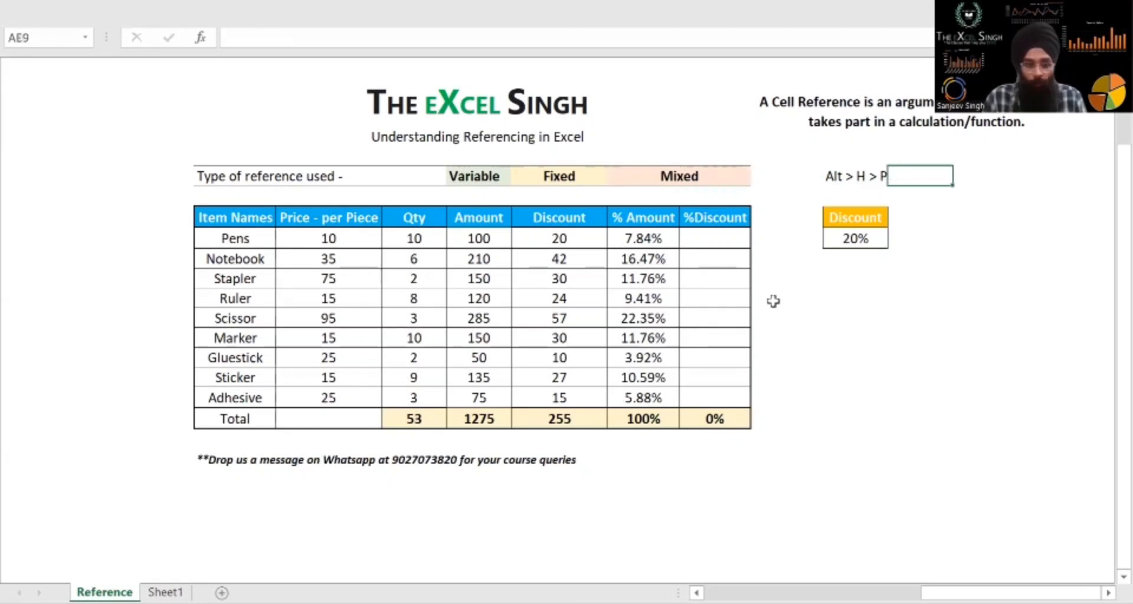
text(to convert to a)
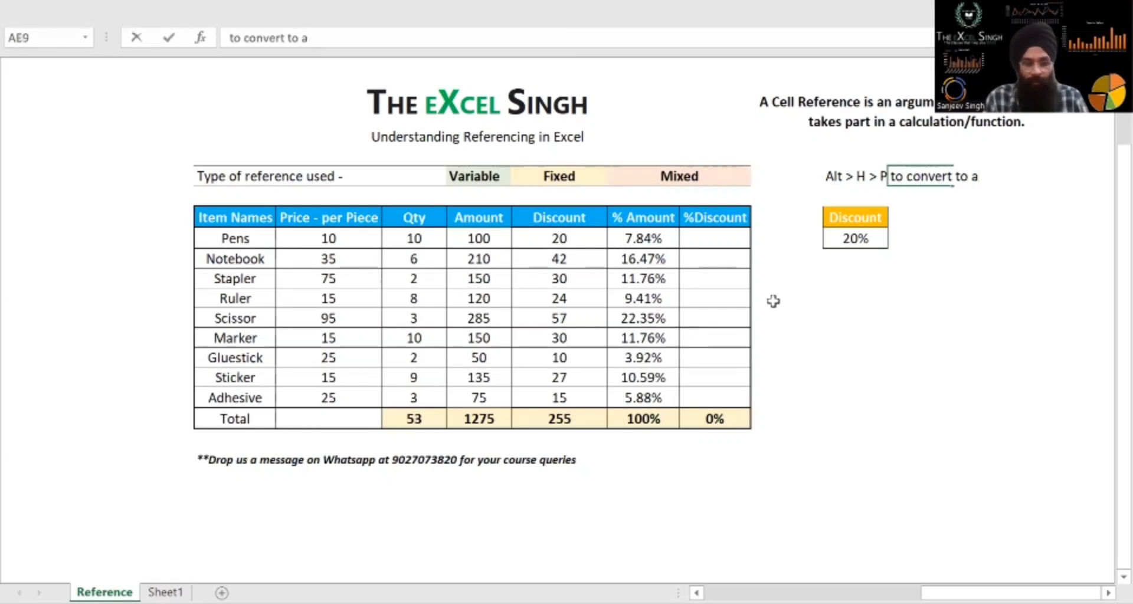
text(%)
key(Return)
key(Up)
key(Left)
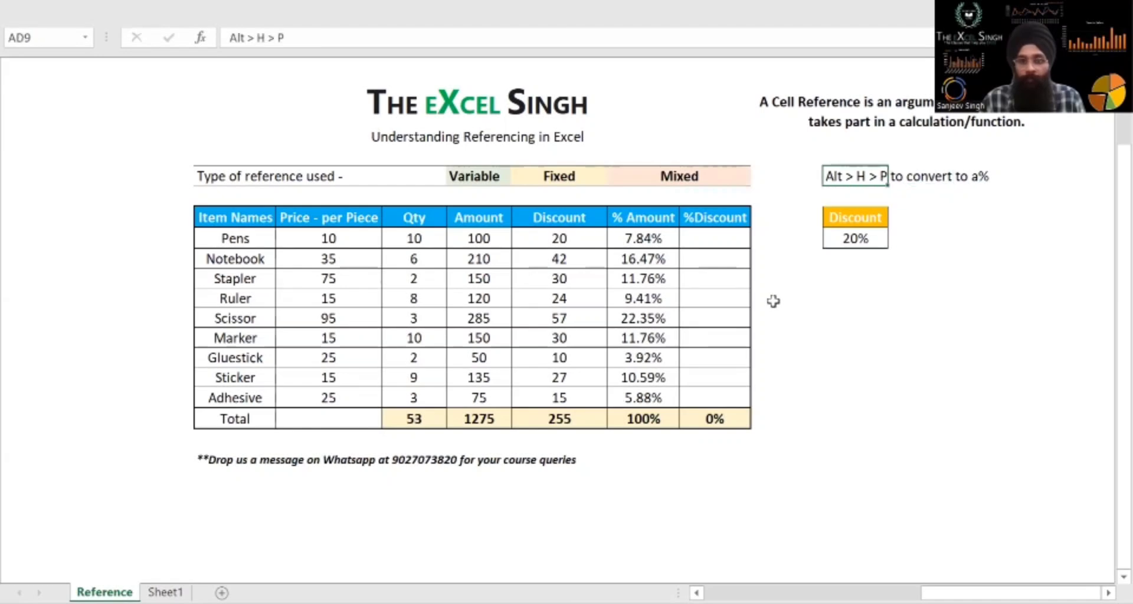
Review the %Discount column and highlight the Amount and Discount columns including their totals as its source data
key(Left)
key(Left)
key(Down)
key(Down)
key(Down)
key(Left)
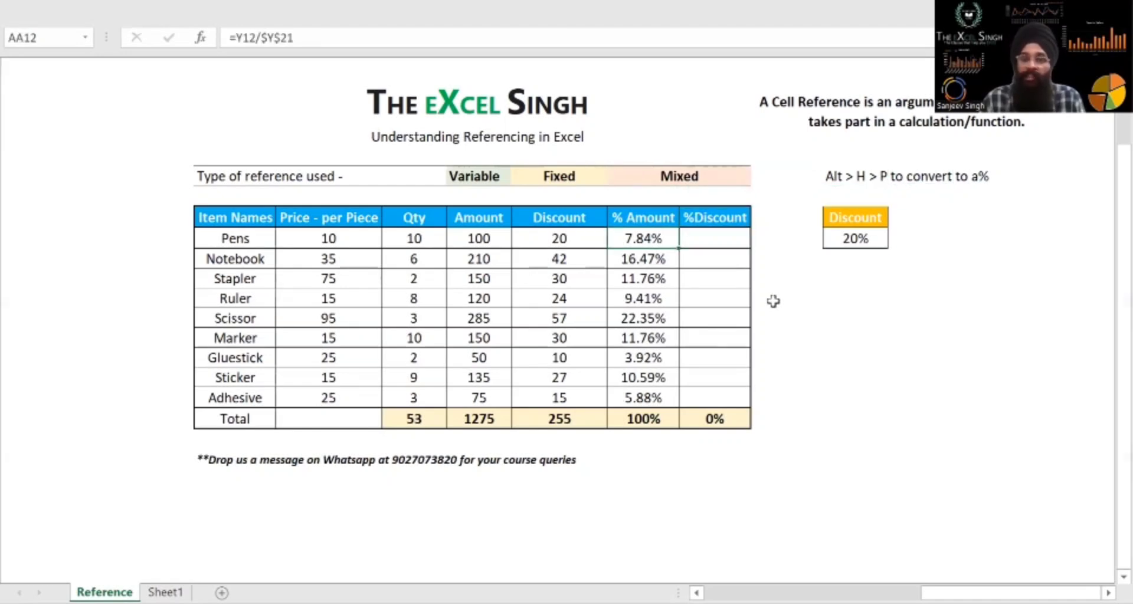
key(Up)
key(Right)
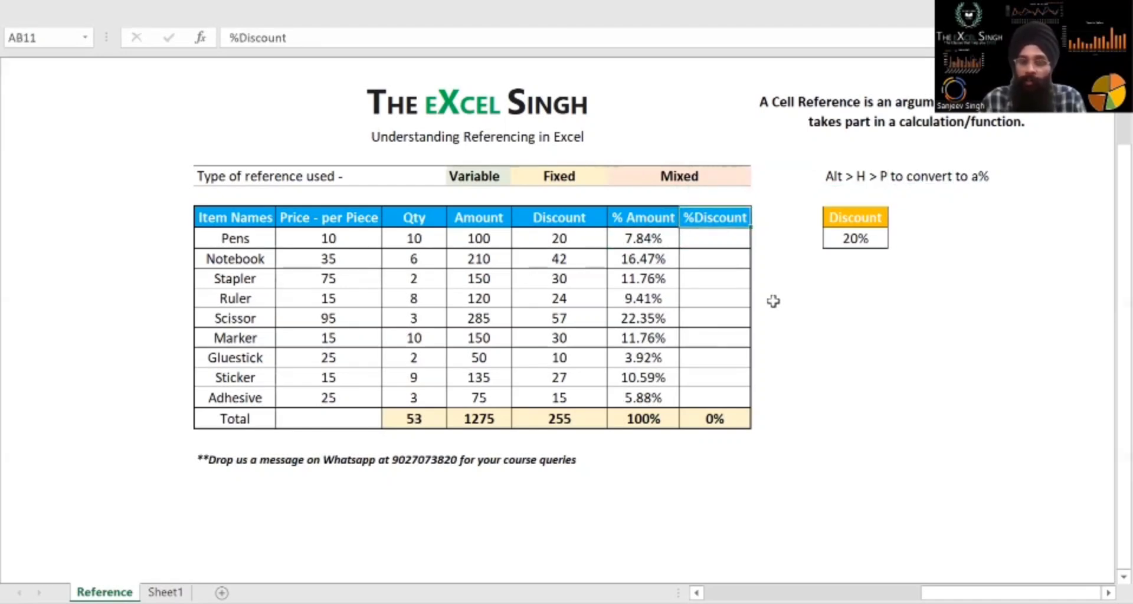
key(Down)
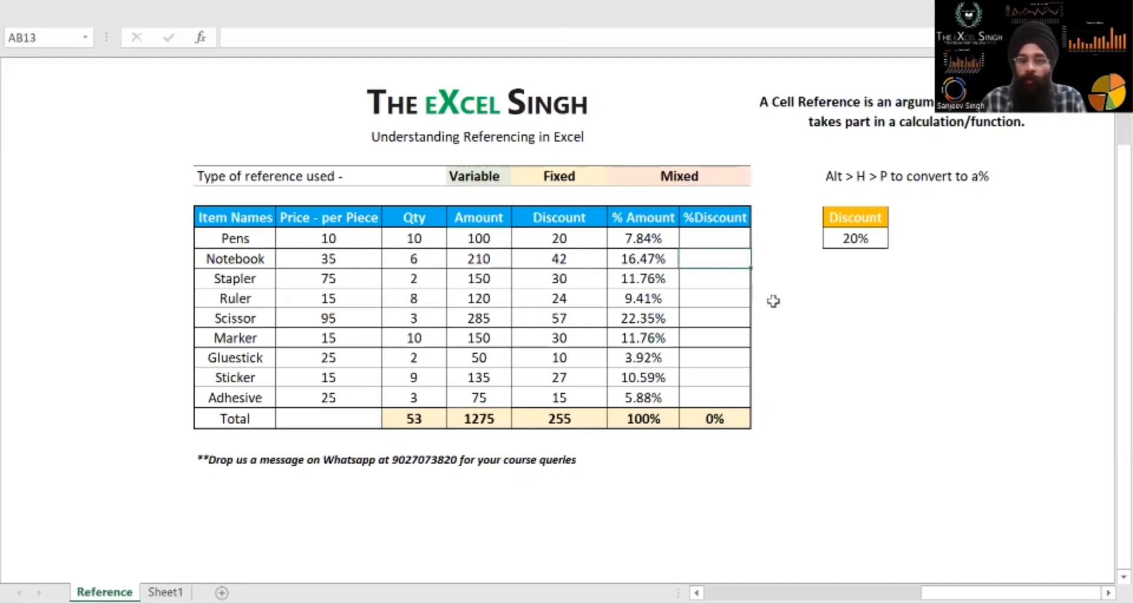
key(Left)
key(Left)
key(Left)
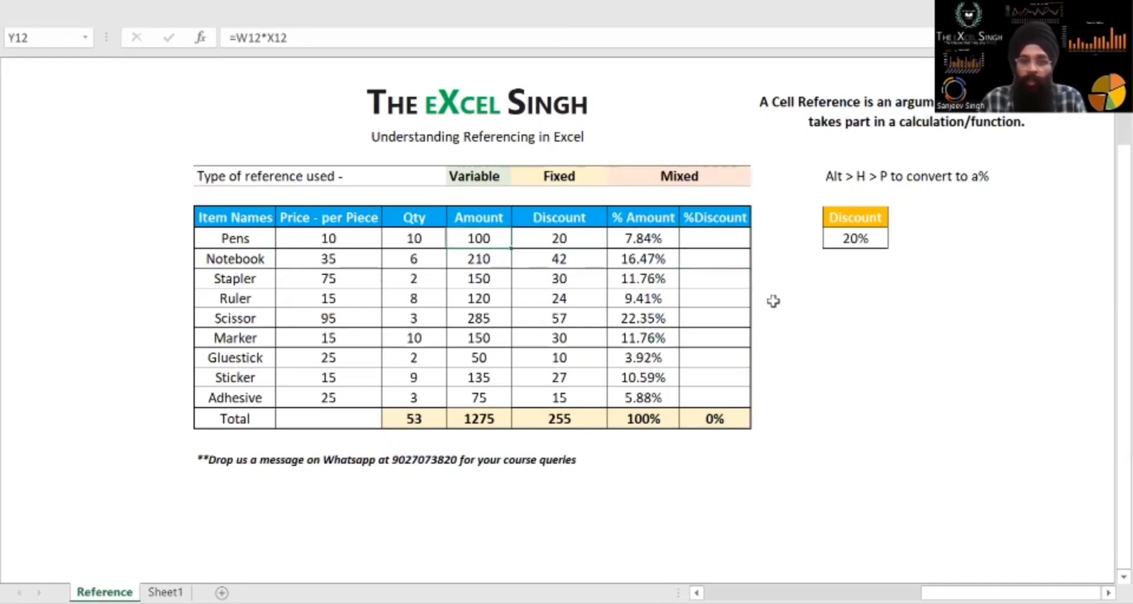
key(Up)
key(ctrl+Down)
key(ctrl+shift+Up)
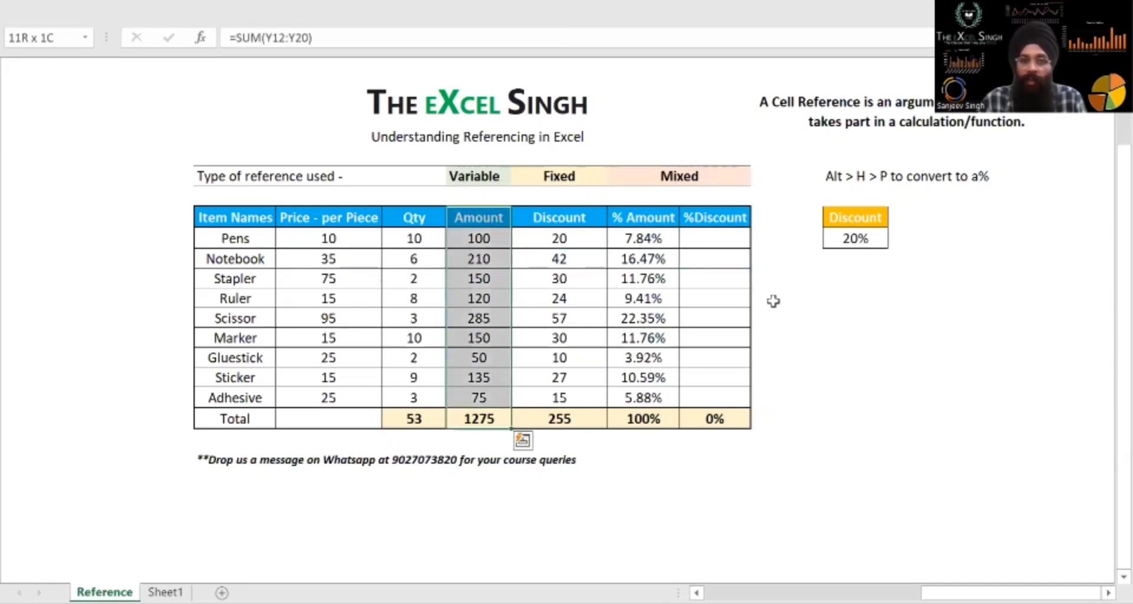
key(shift+Right)
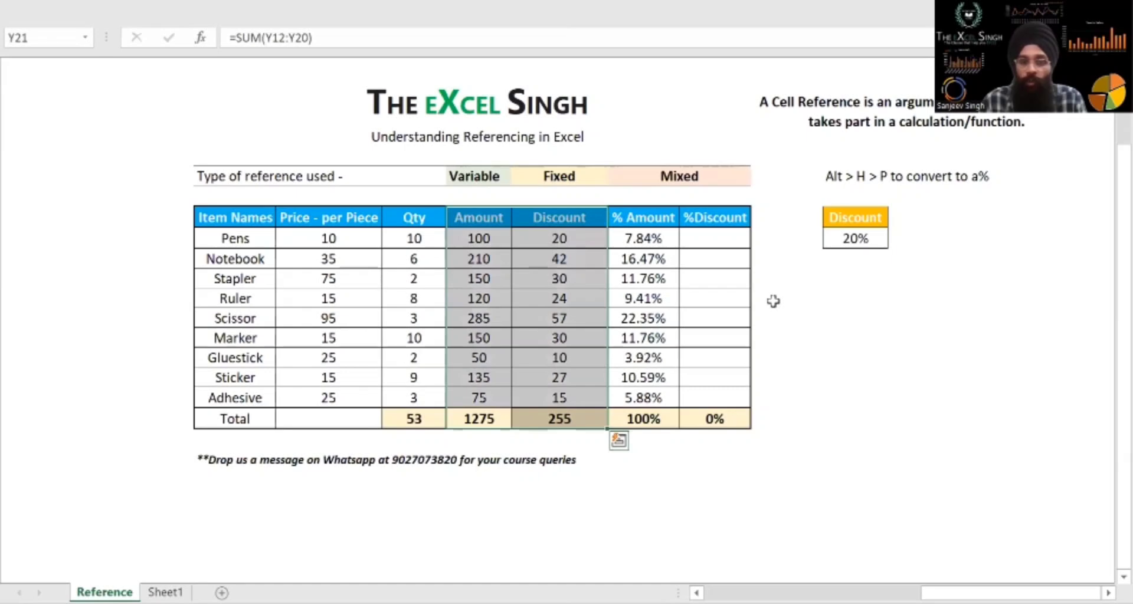
Fill the % Amount formulas across into the %Discount column for the Pens to Adhesive rows
key(ctrl+Up)
key(Right)
key(Right)
key(Down)
key(ctrl+shift+Down)
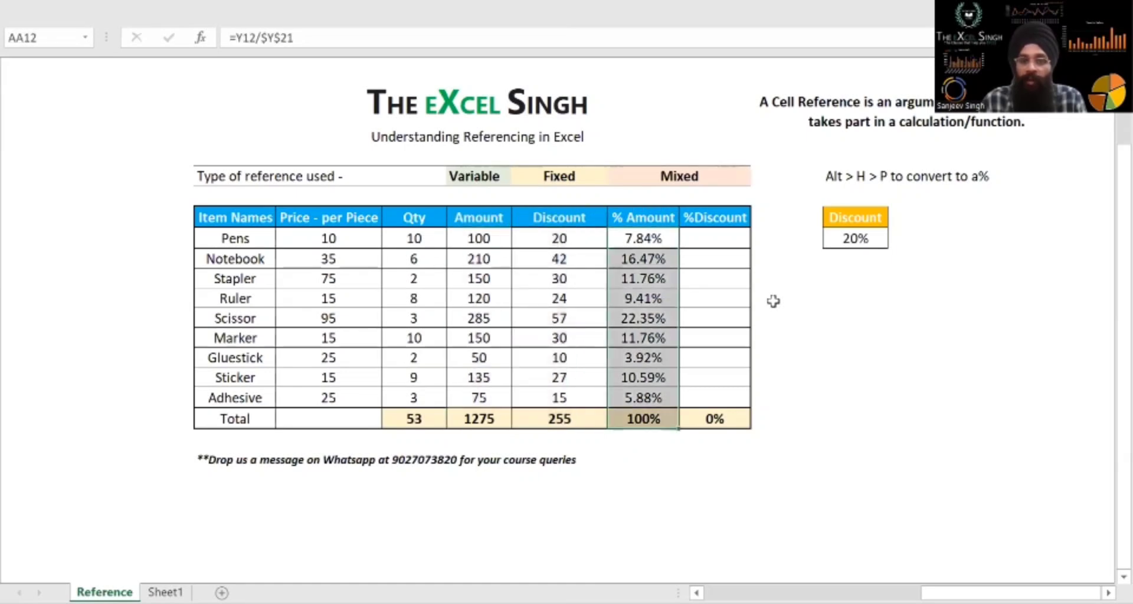
key(shift+Up)
key(shift+Right)
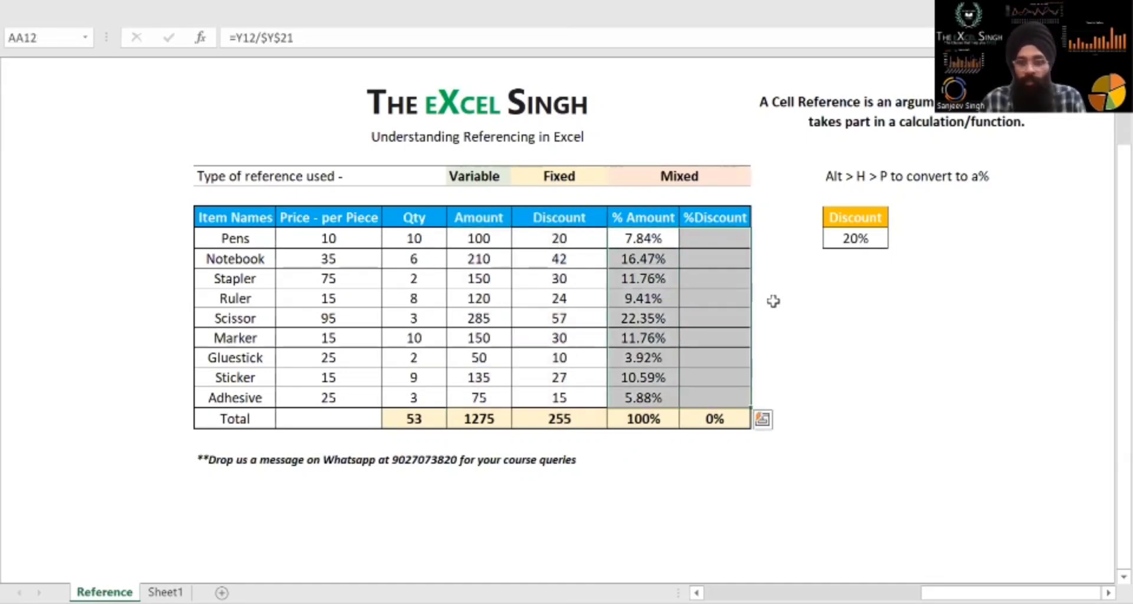
key(ctrl+q)
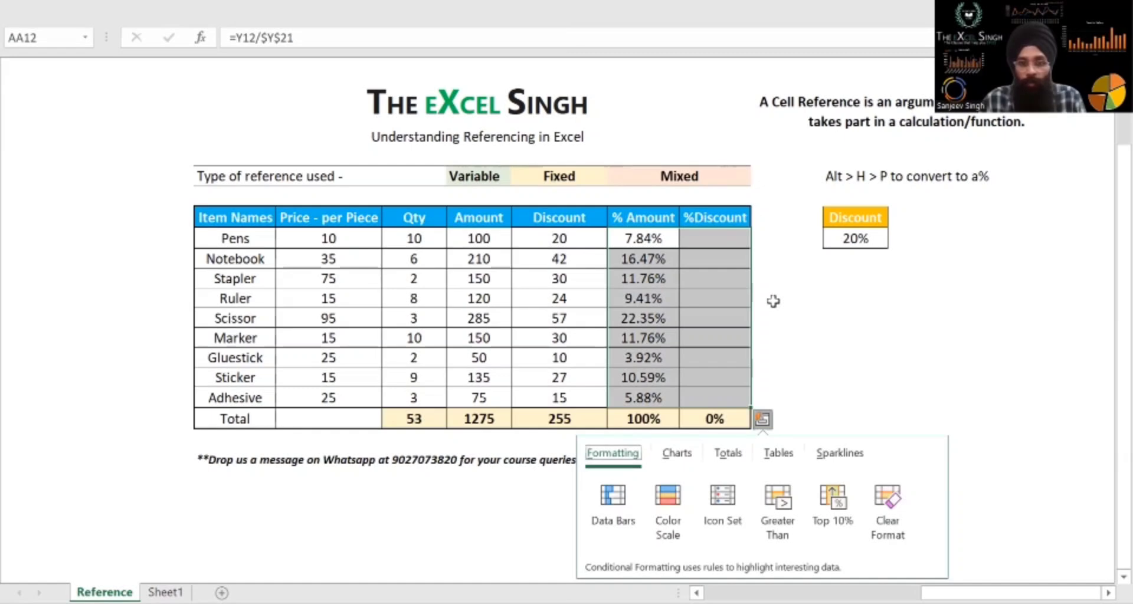
key(Escape)
key(ctrl+r)
Inspect the Pens %Discount formula to see which discount and total cells it references
key(Right)
key(Right)
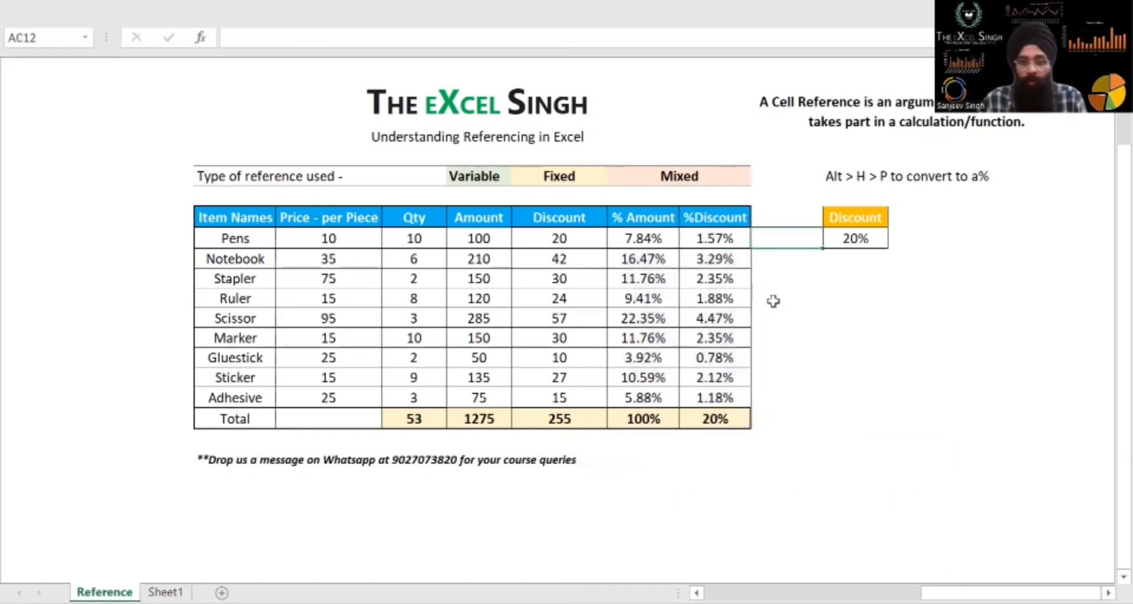
key(Left)
key(F2)
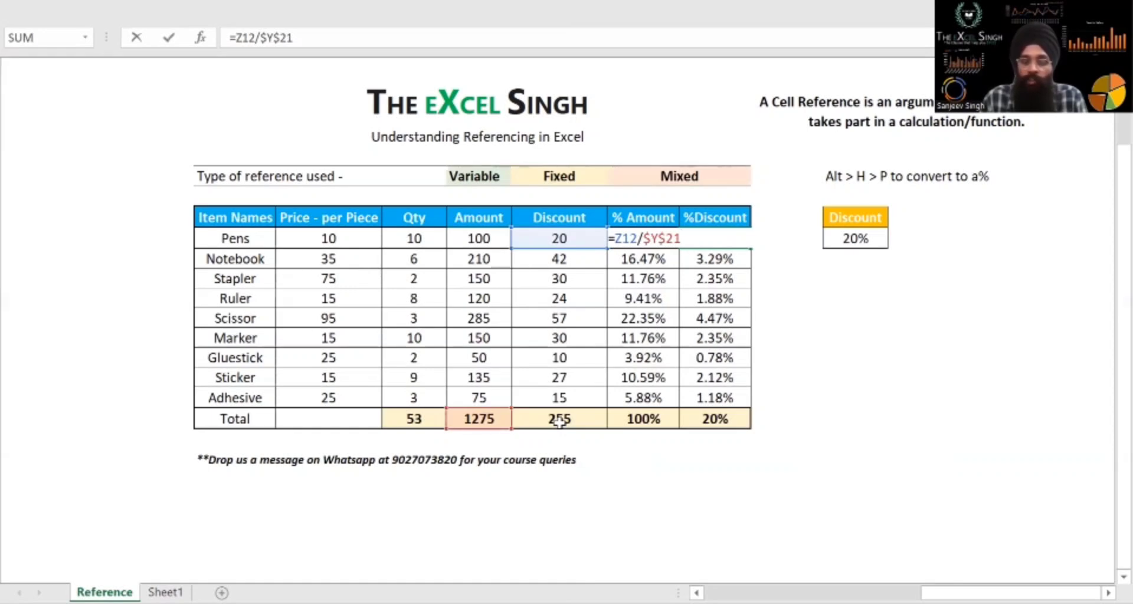
key(Escape)
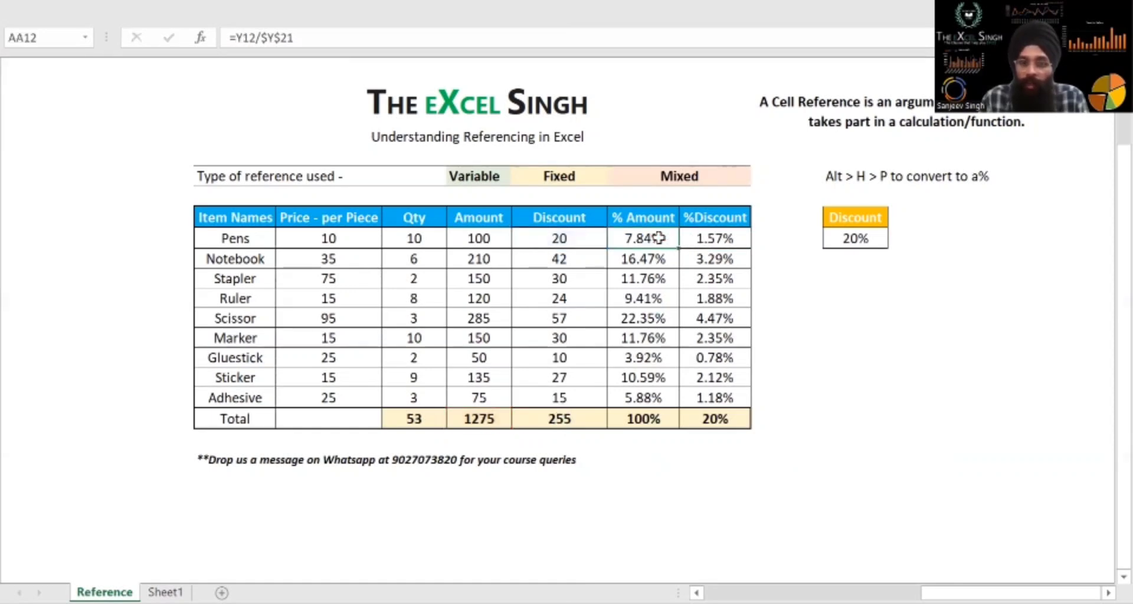
Change the total reference in the Pens % Amount formula to a mixed reference with only the row fixed, making it =Y12/Y$21
double_click(658, 238)
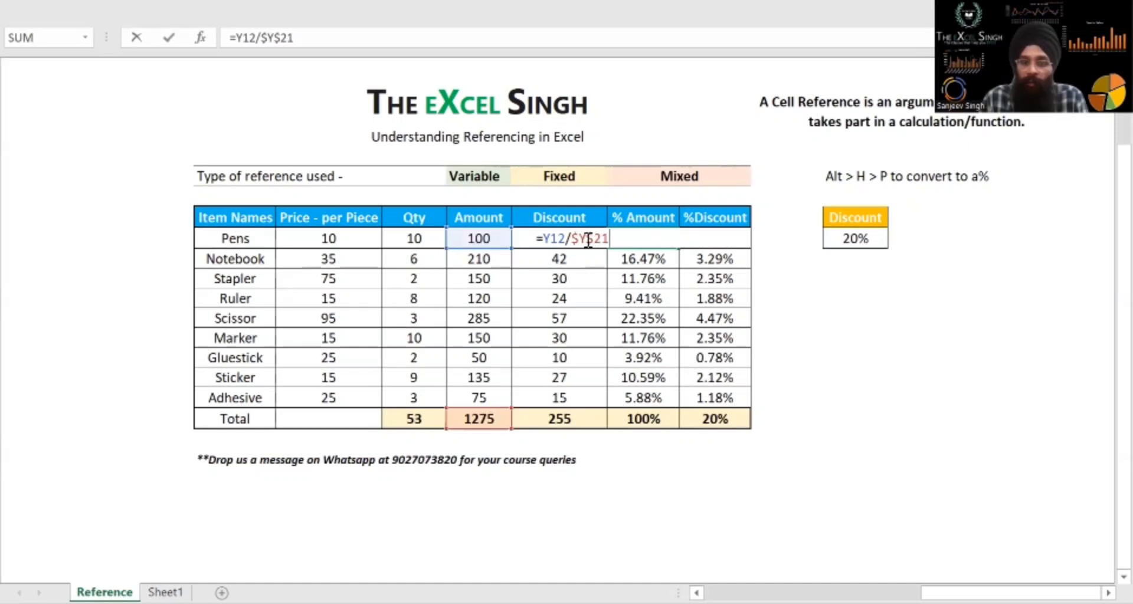
drag(571, 239, 607, 238)
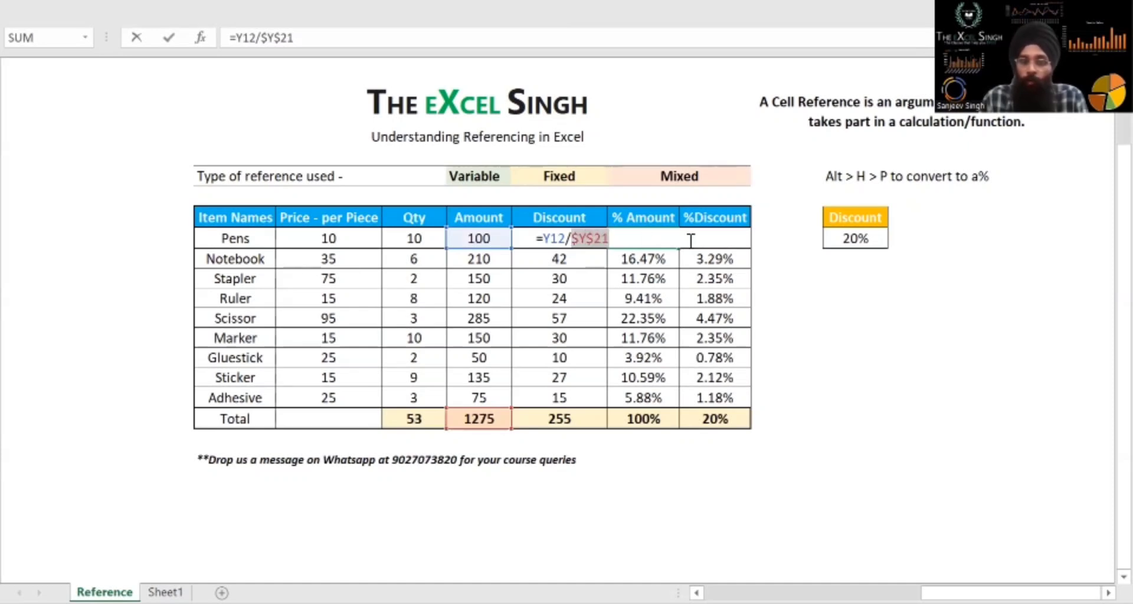
click(583, 239)
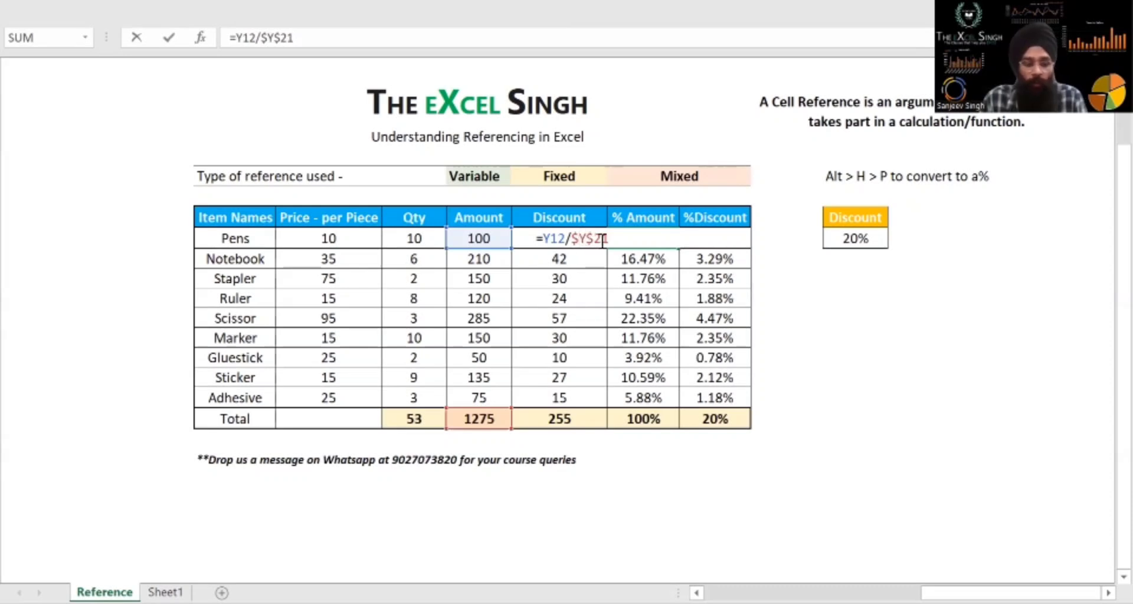
key(F4)
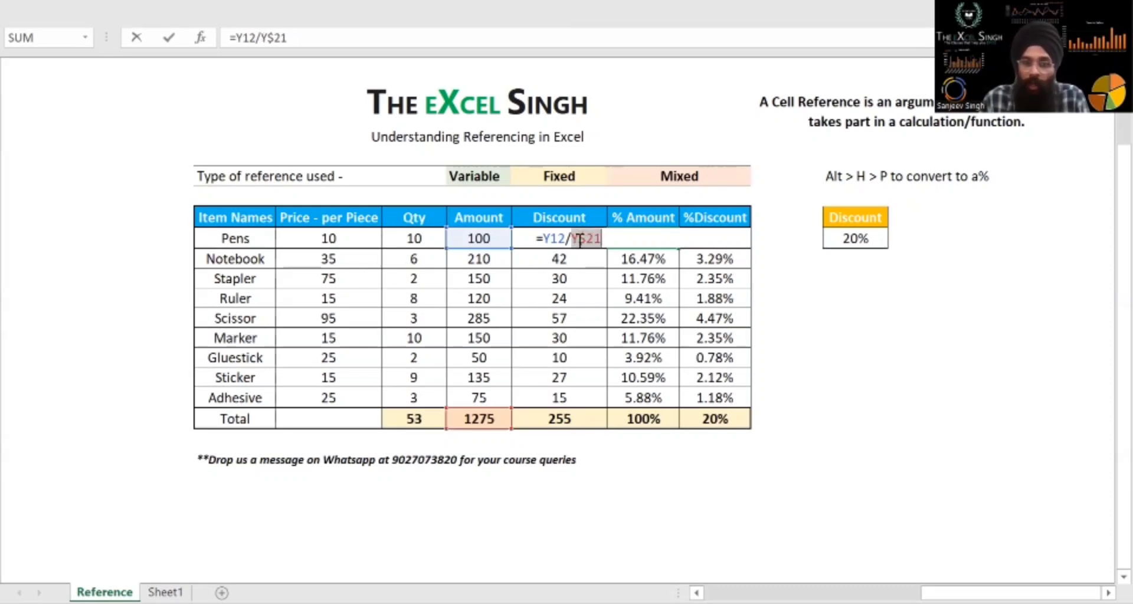
click(580, 241)
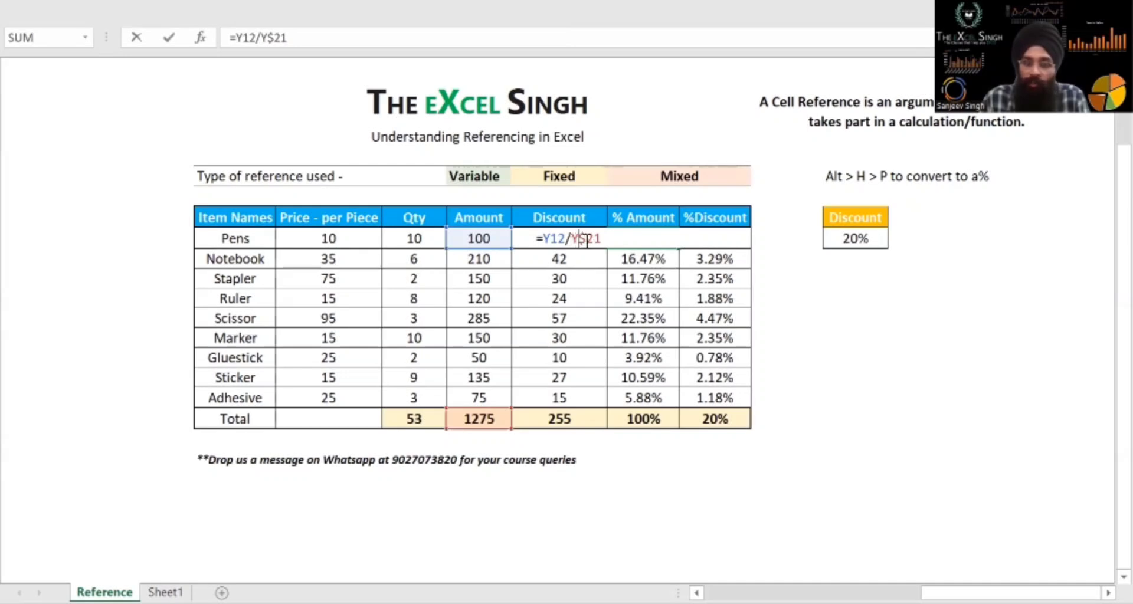
key(Return)
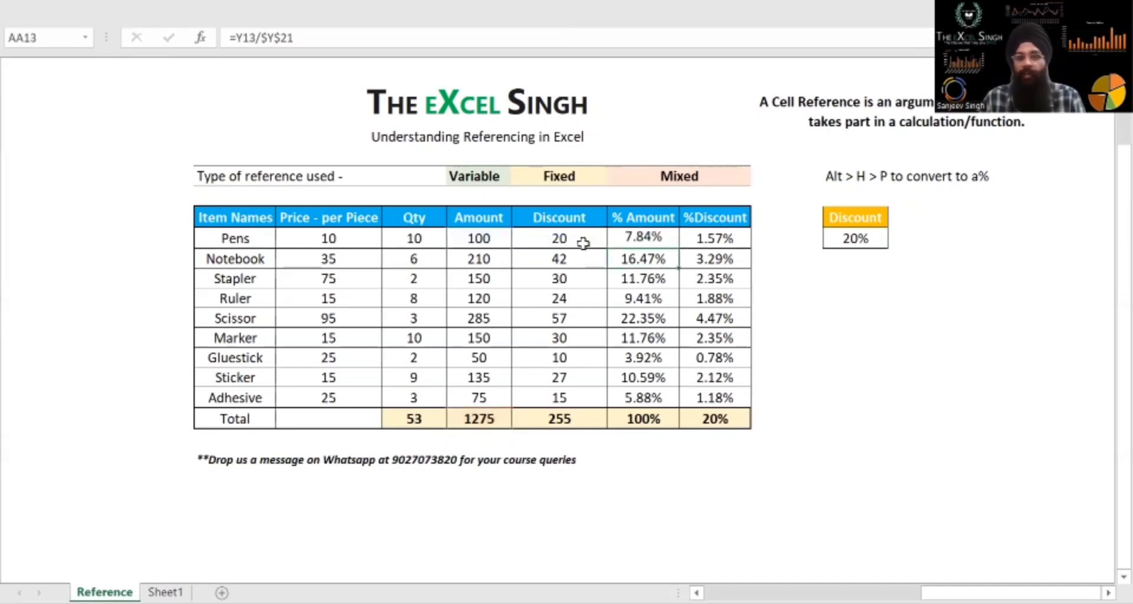
Copy the Pens % Amount formula down to the Adhesive row, pasting formulas only
key(Up)
key(ctrl+c)
key(ctrl+shift+Down)
key(shift+Up)
key(ctrl+v)
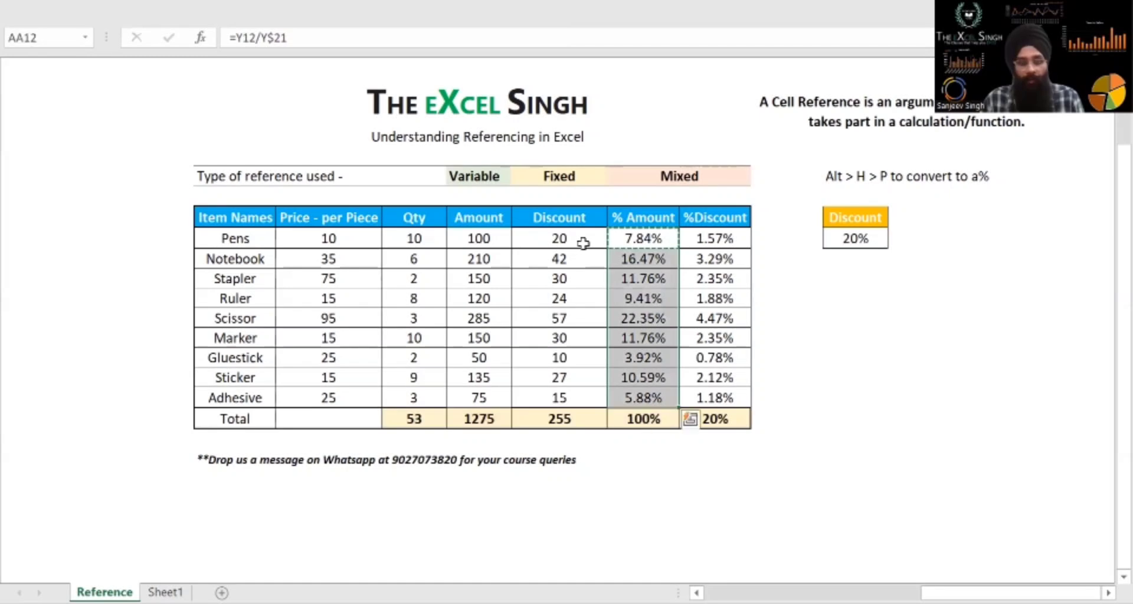
key(ctrl+alt+v)
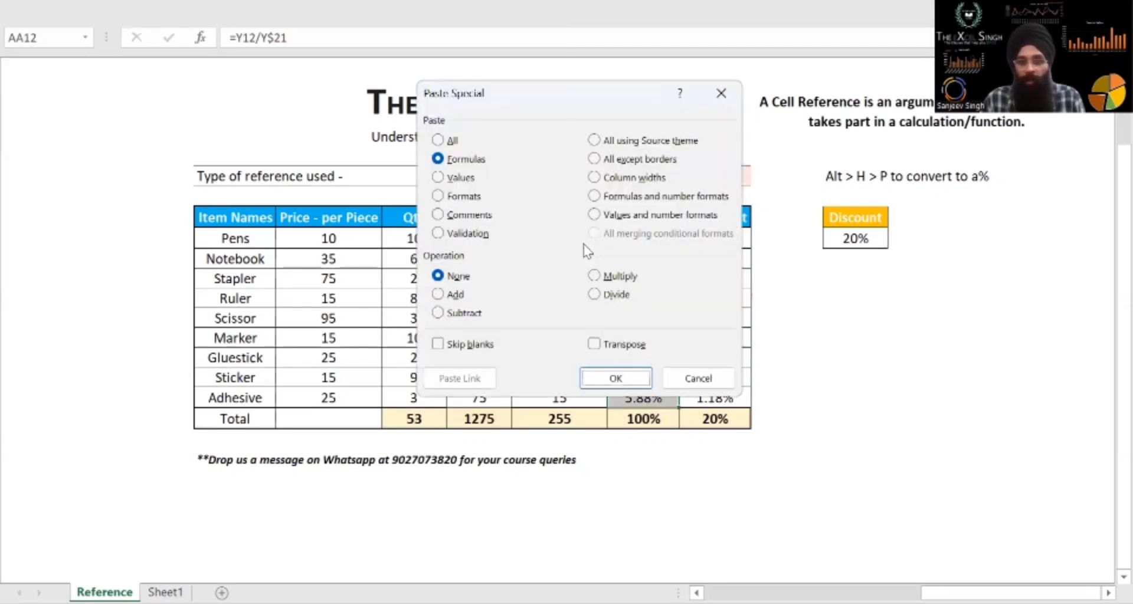
key(Return)
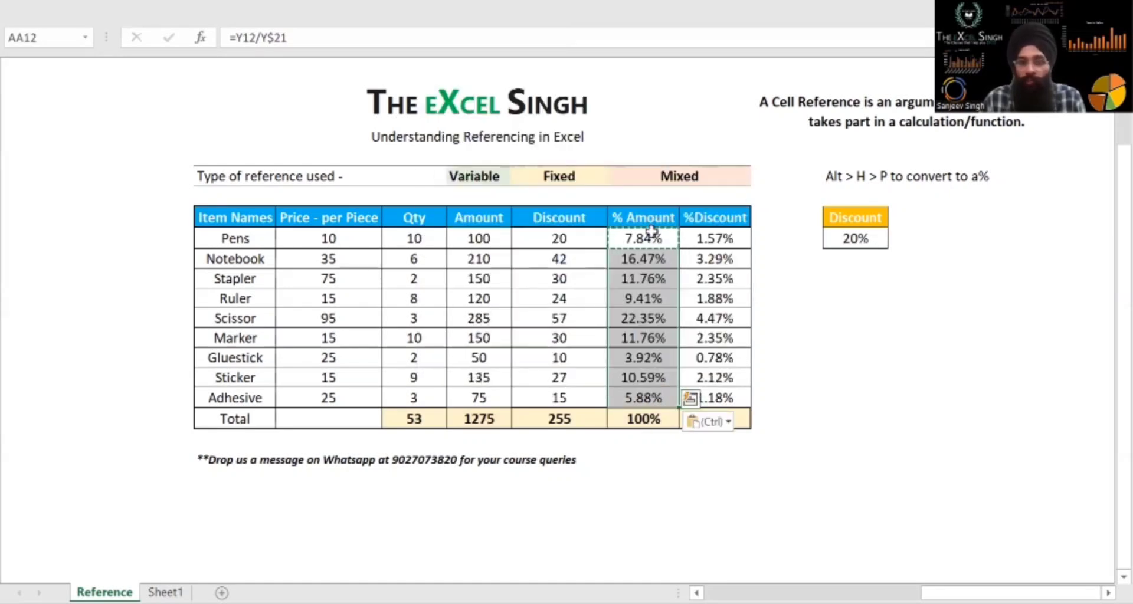
Extend the selected % Amount range for Pens to Adhesive into %Discount and fill the mixed-reference formulas across
drag(645, 237, 645, 391)
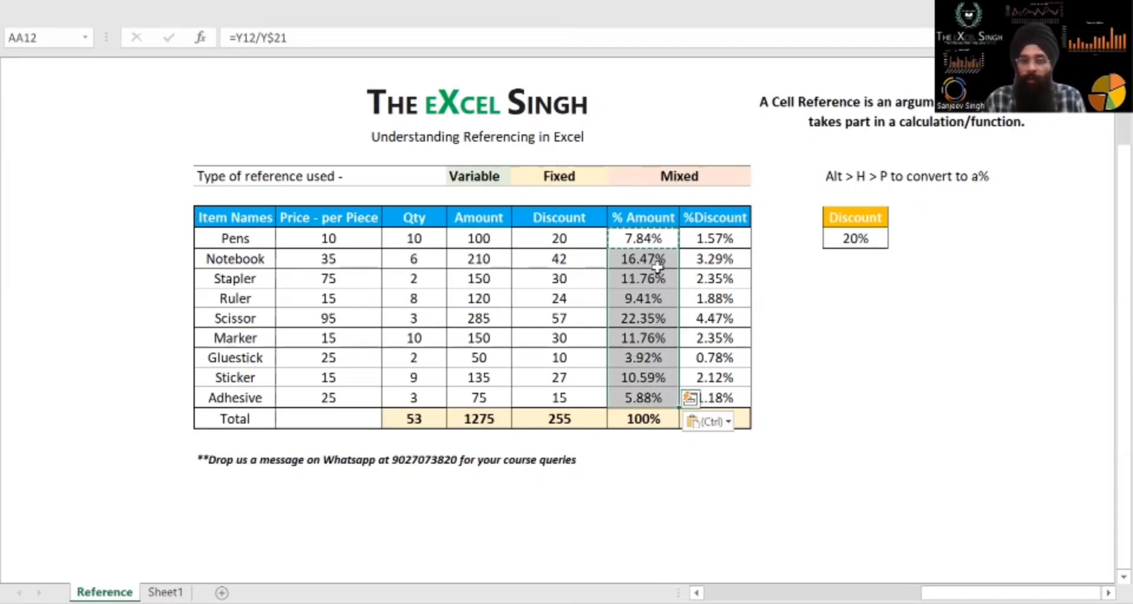
key(shift+Right)
key(ctrl+r)
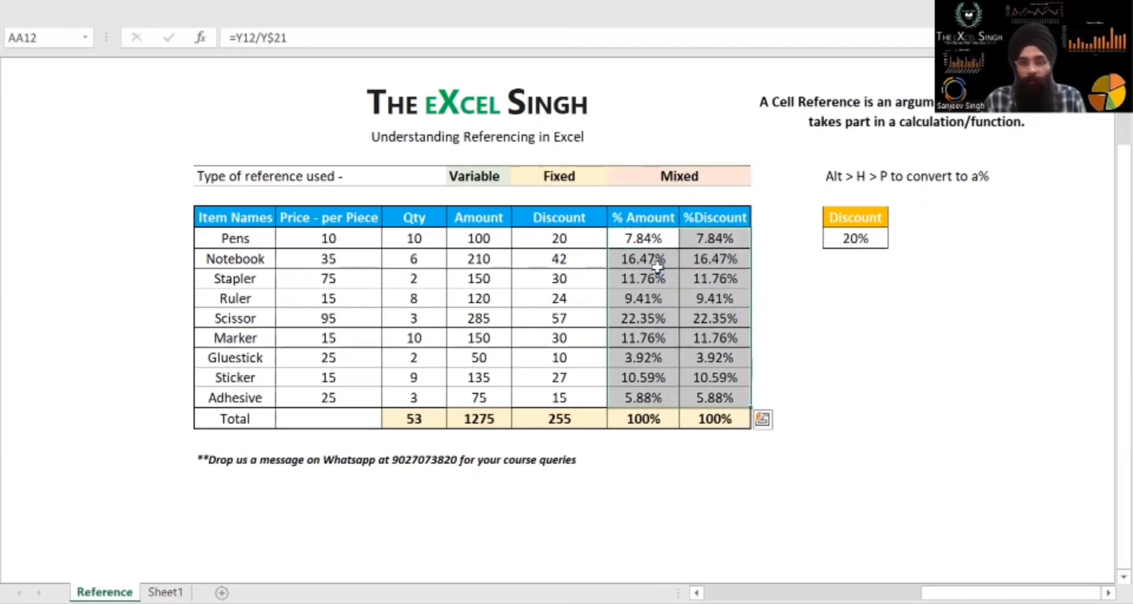
Open the Pens %Discount formula to check its discount and total references
key(Right)
key(Right)
key(Left)
key(Left)
key(Right)
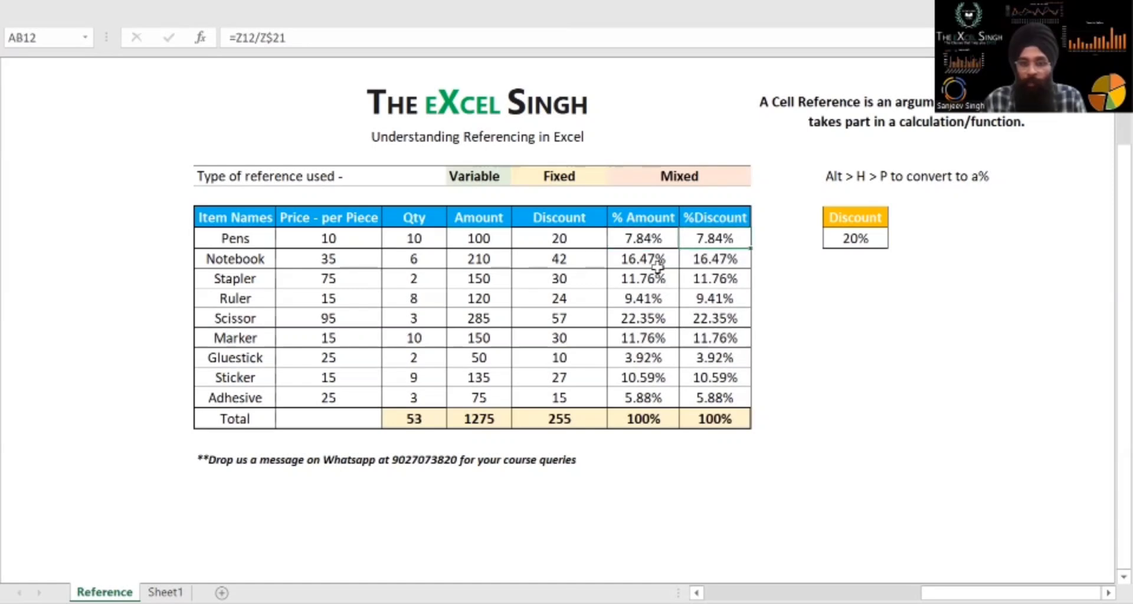
key(ctrl+shift+Down)
key(shift+Up)
key(F2)
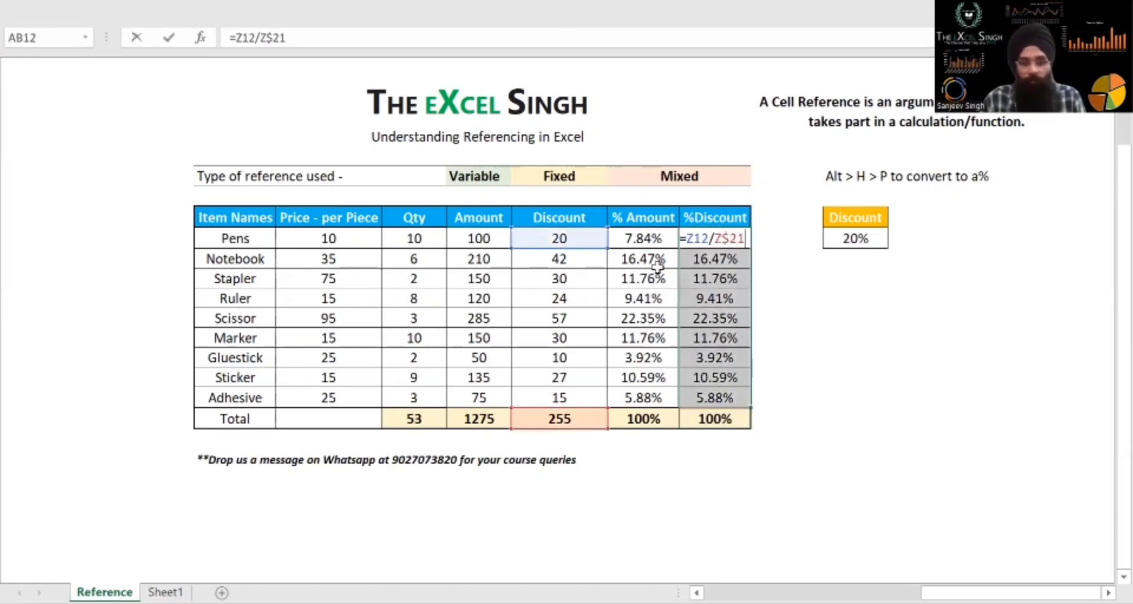
Go through the %Discount formulas below Pens row by row, checking how the item and total references behave
key(Return)
key(F2)
key(Return)
key(F2)
key(Return)
key(F2)
key(Return)
key(Return)
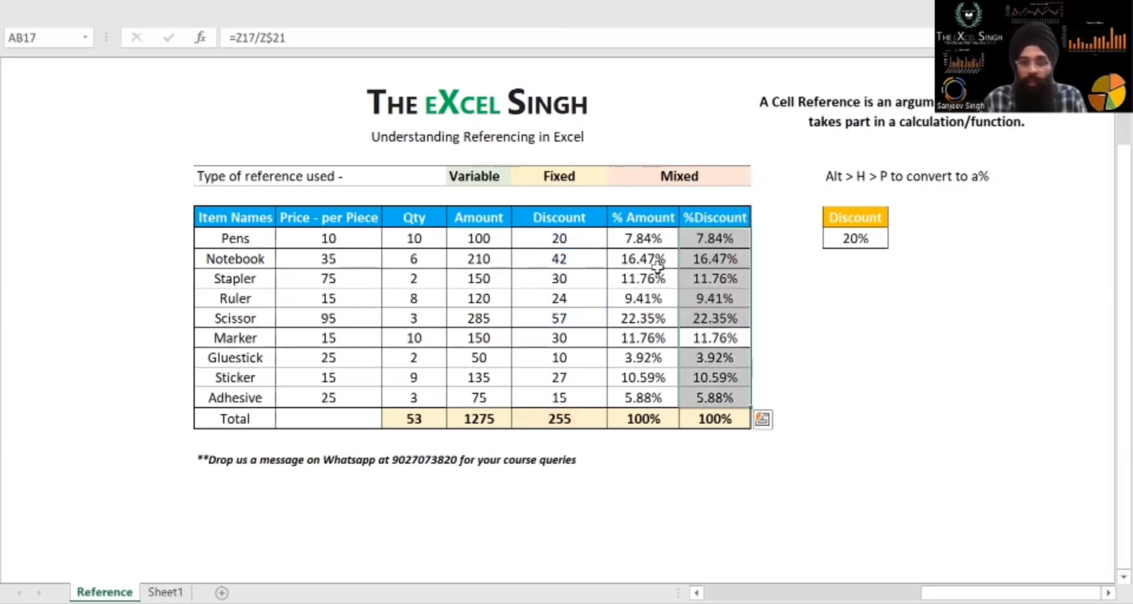
key(F2)
key(Return)
key(Return)
key(F2)
key(Escape)
key(Up)
Return to the Pens % Amount cell and highlight the filled formulas in the % Amount and %Discount columns
key(Up)
key(Left)
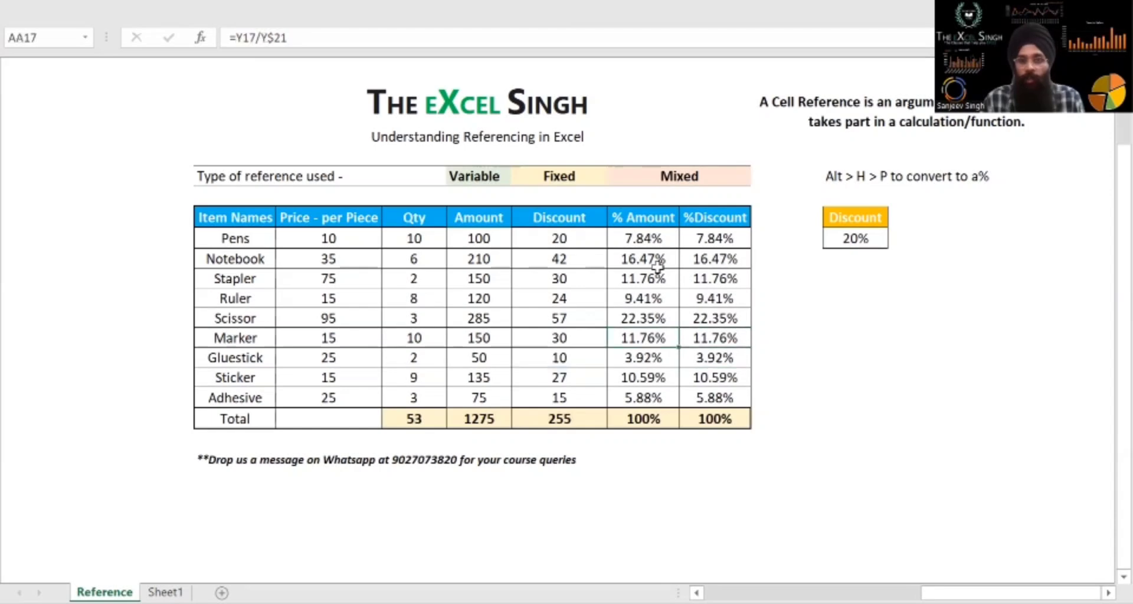
key(Up)
key(Up)
key(Up)
key(Up)
key(Up)
key(Up)
key(Down)
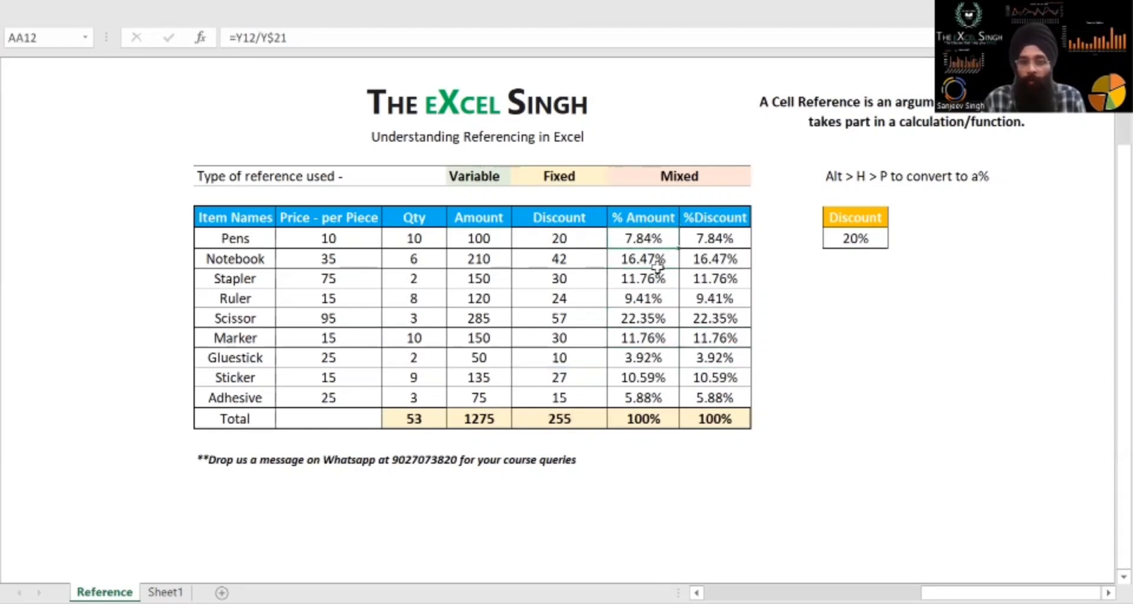
key(ctrl+shift+Down)
key(shift+Right)
key(shift+Up)
key(shift+Up)
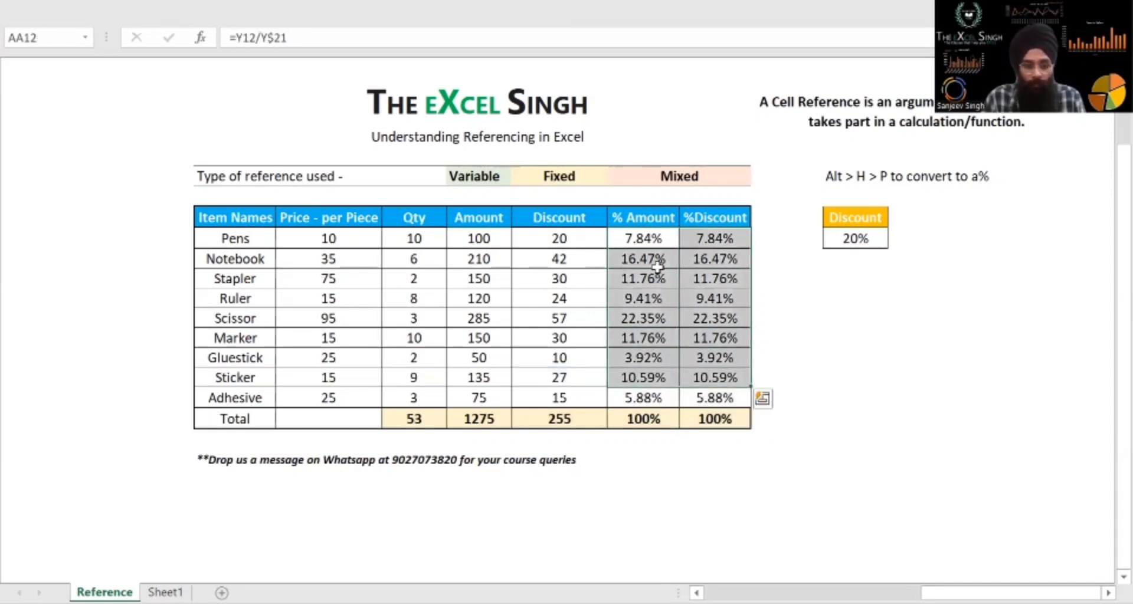
key(Up)
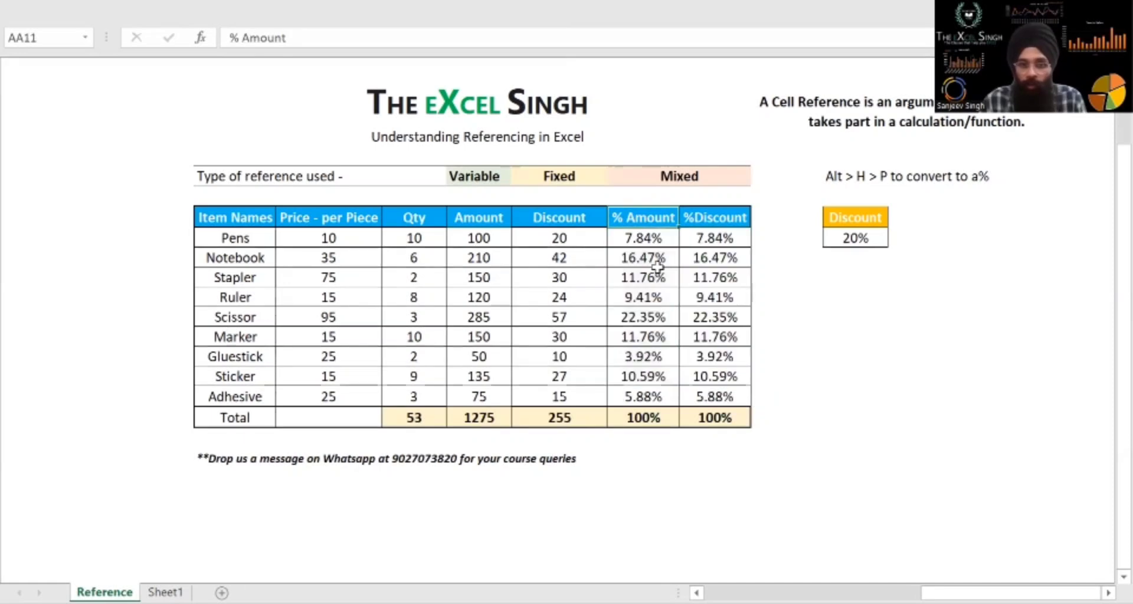
Inspect the SUM formula in the %Discount total and highlight the whole item table from Total to headers
key(Down)
key(ctrl+Down)
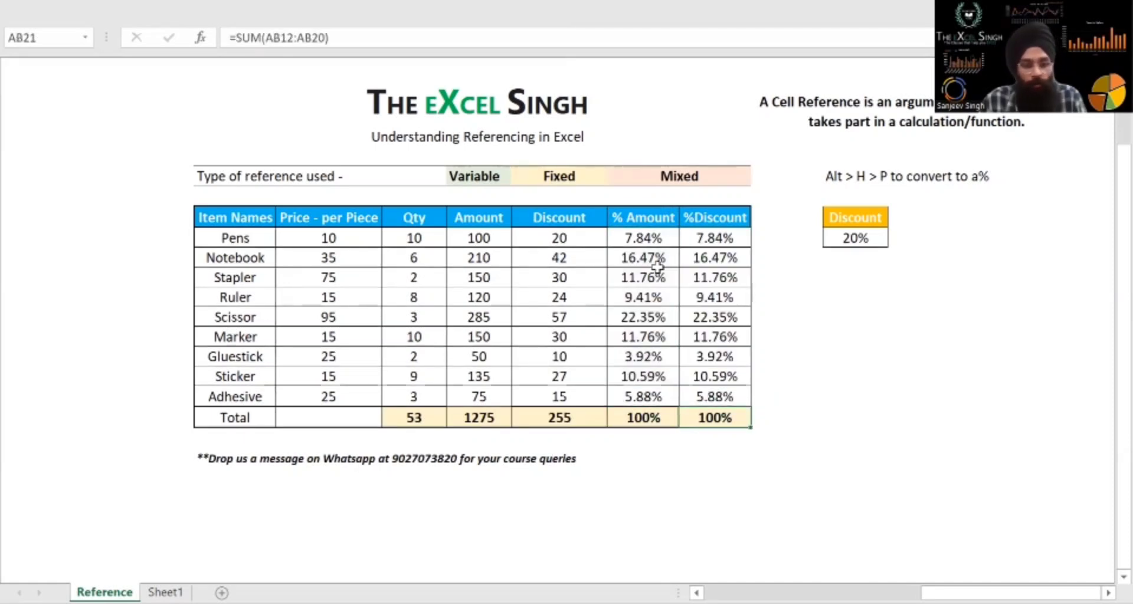
key(F2)
key(Escape)
key(ctrl+shift+Left)
key(ctrl+shift+Up)
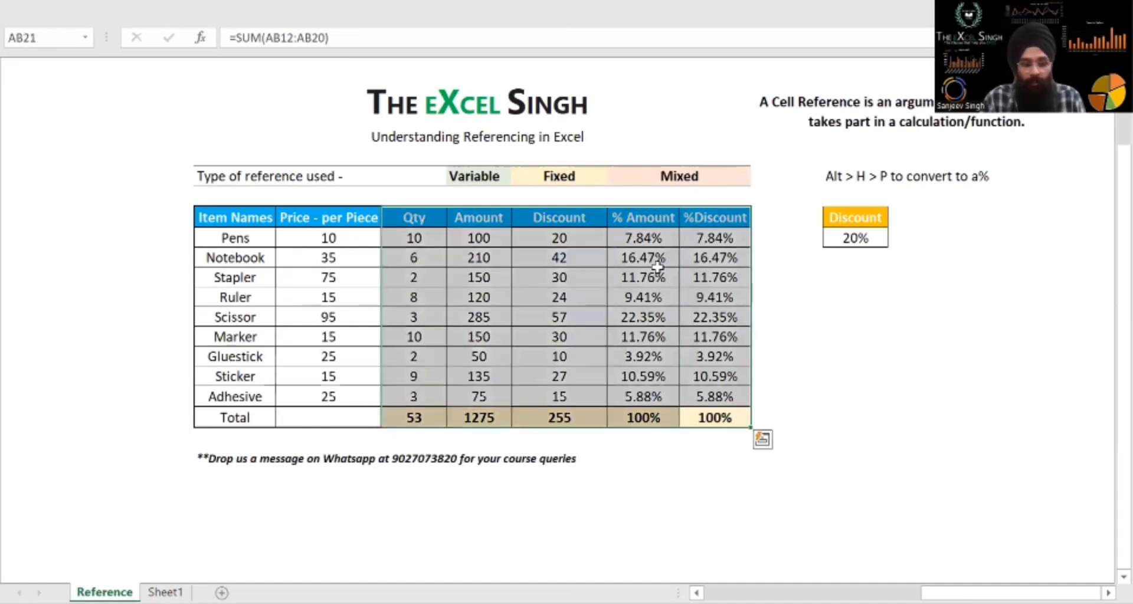
key(ctrl+shift+Left)
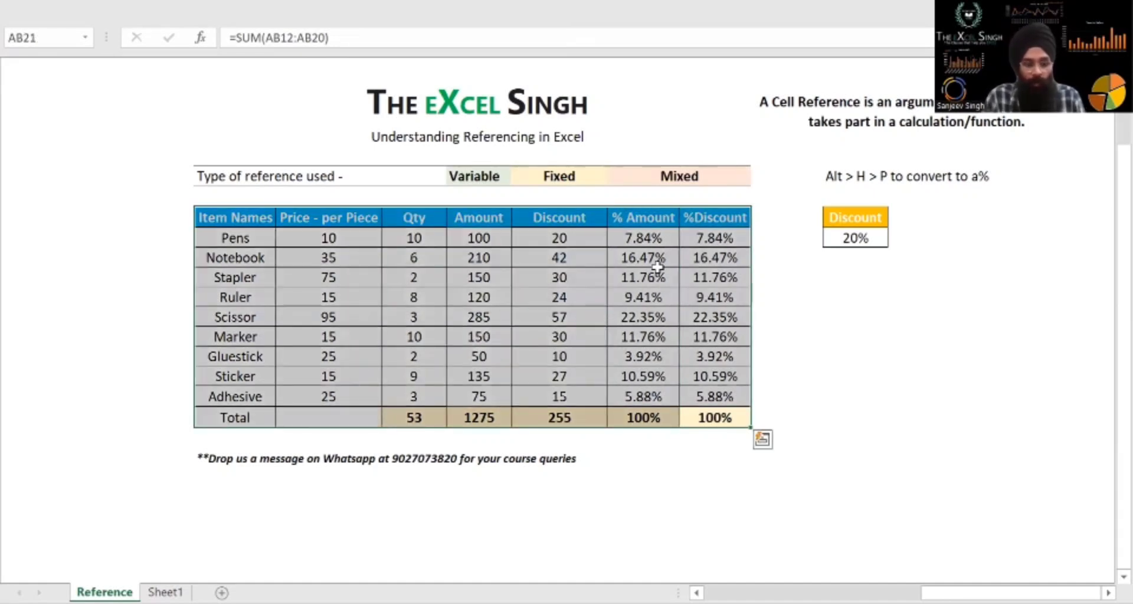
Review the %Discount and other Pens row formulas against the Variable, Fixed and Mixed reference labels above the table
key(Up)
key(Up)
key(Up)
key(Up)
key(Up)
key(Up)
key(Up)
key(Up)
key(Up)
key(Up)
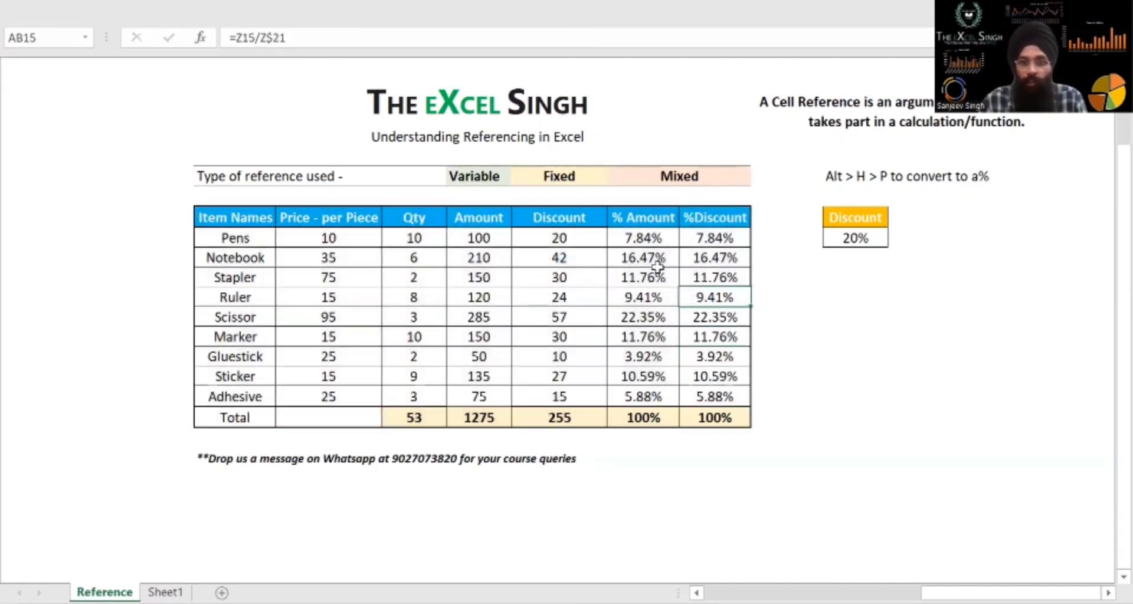
key(Down)
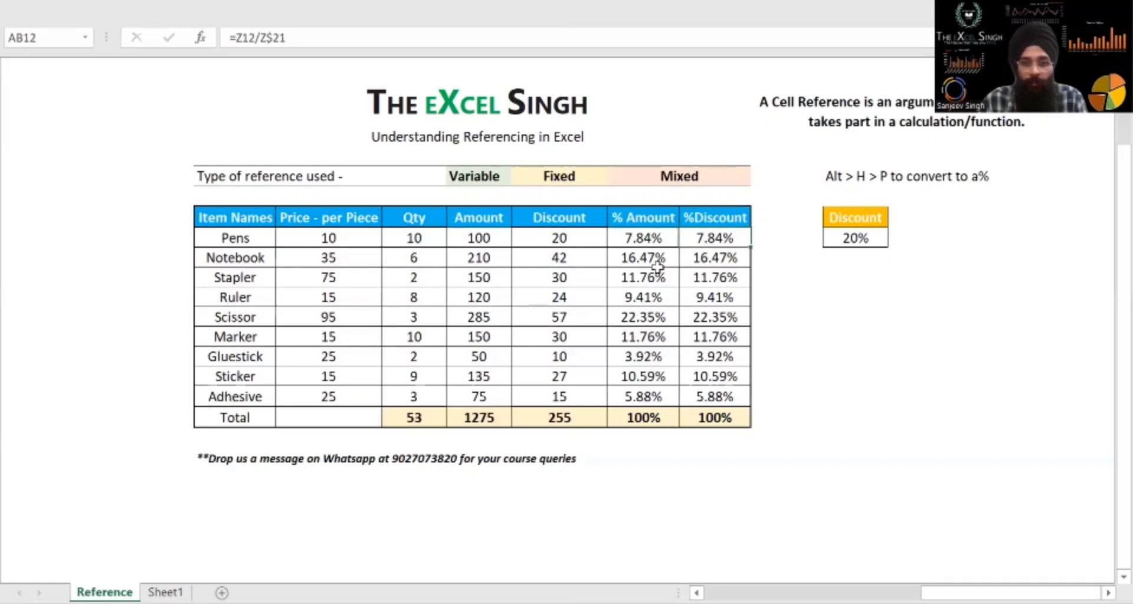
key(Left)
key(Left)
key(Left)
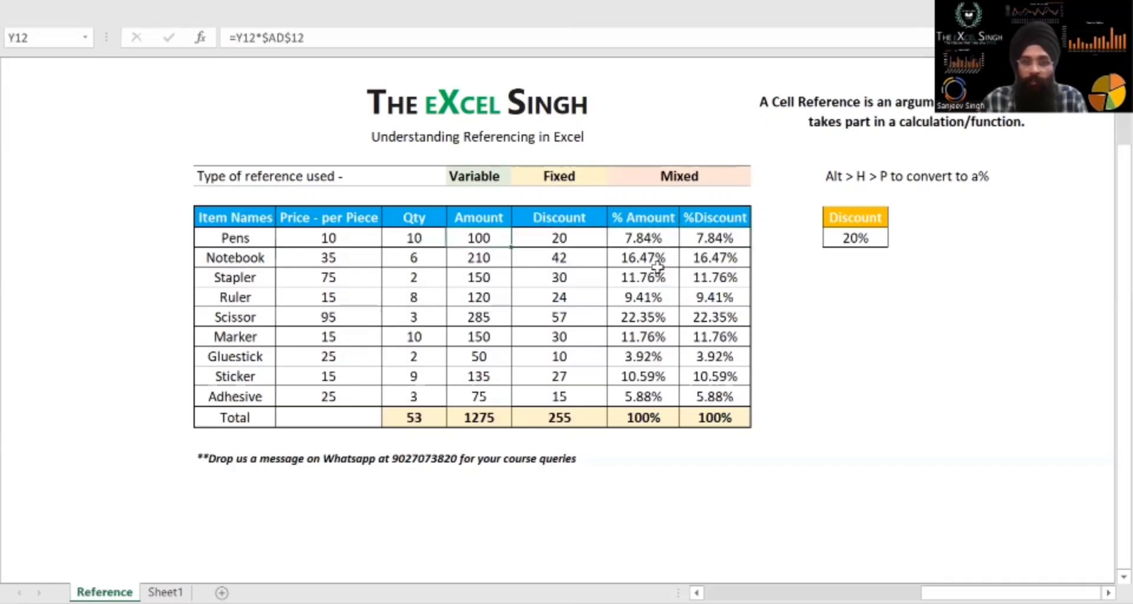
key(Up)
key(Up)
key(Up)
key(Right)
key(Right)
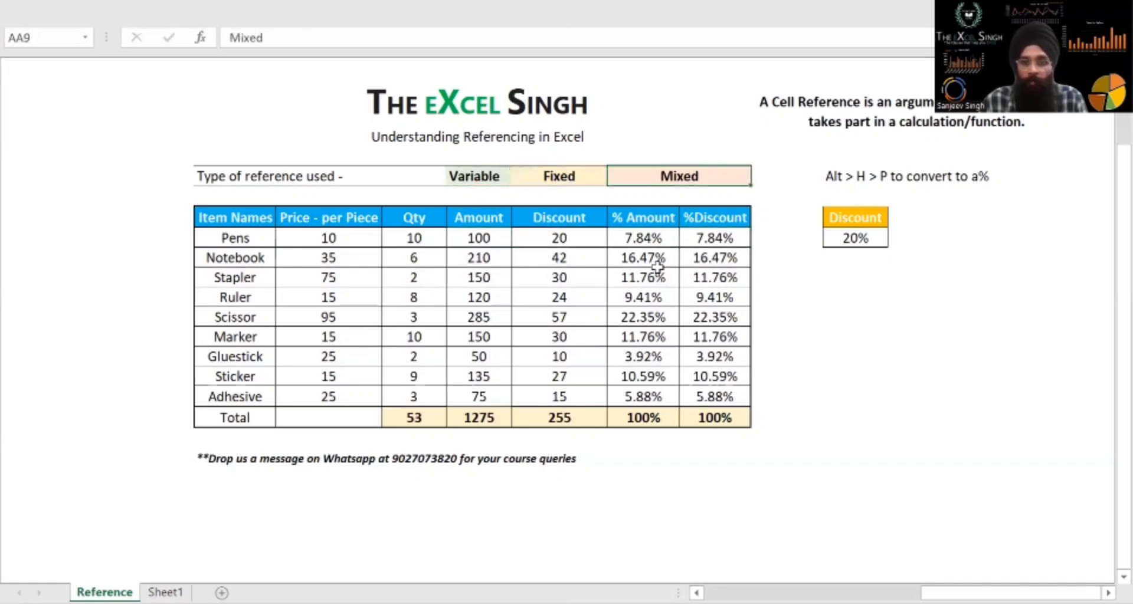
Set the rate in the separate Discount cell to 25% and review the recalculated Discount column
click(838, 243)
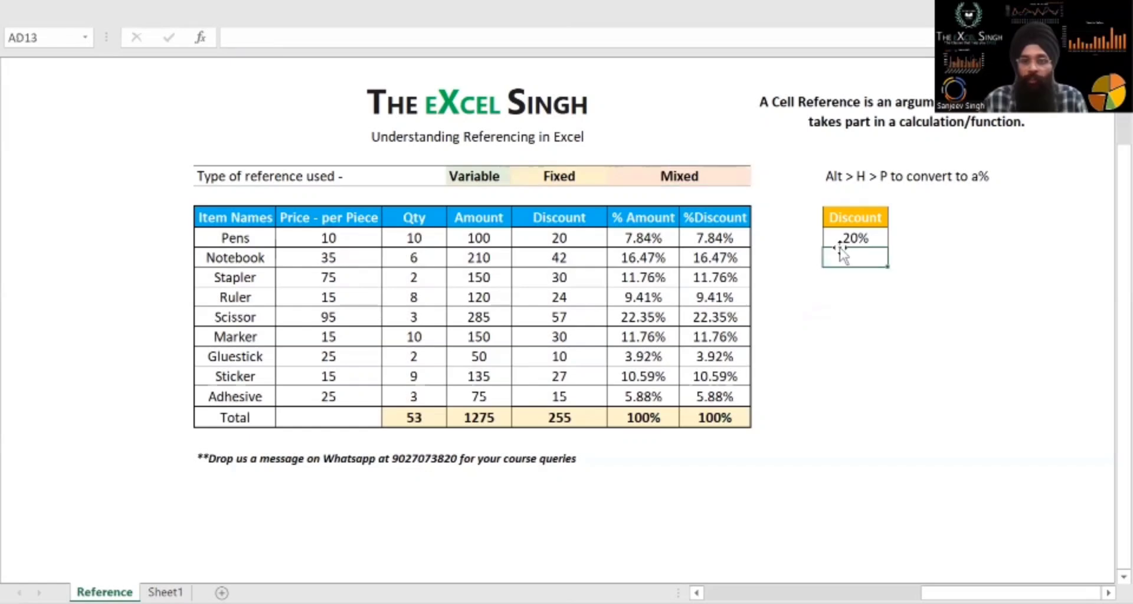
text(25)
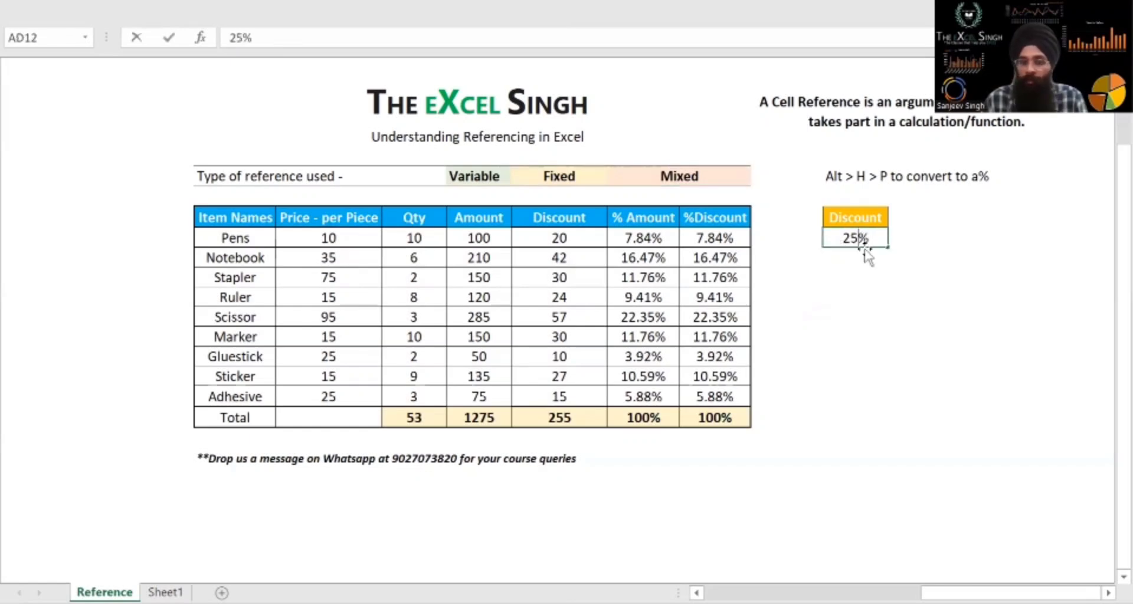
key(Return)
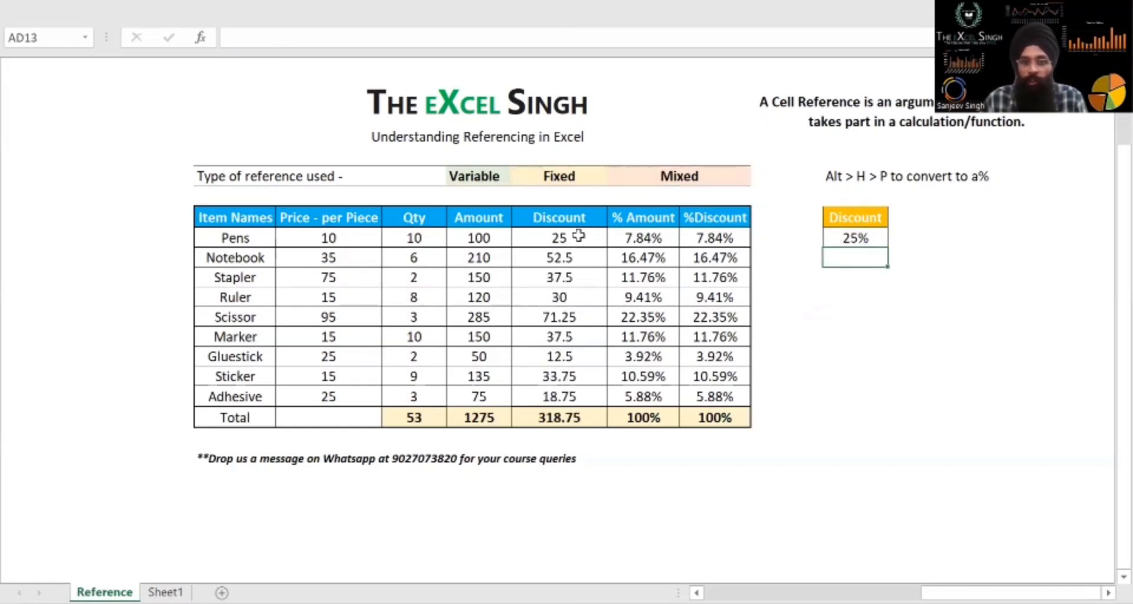
drag(552, 238, 555, 357)
click(852, 241)
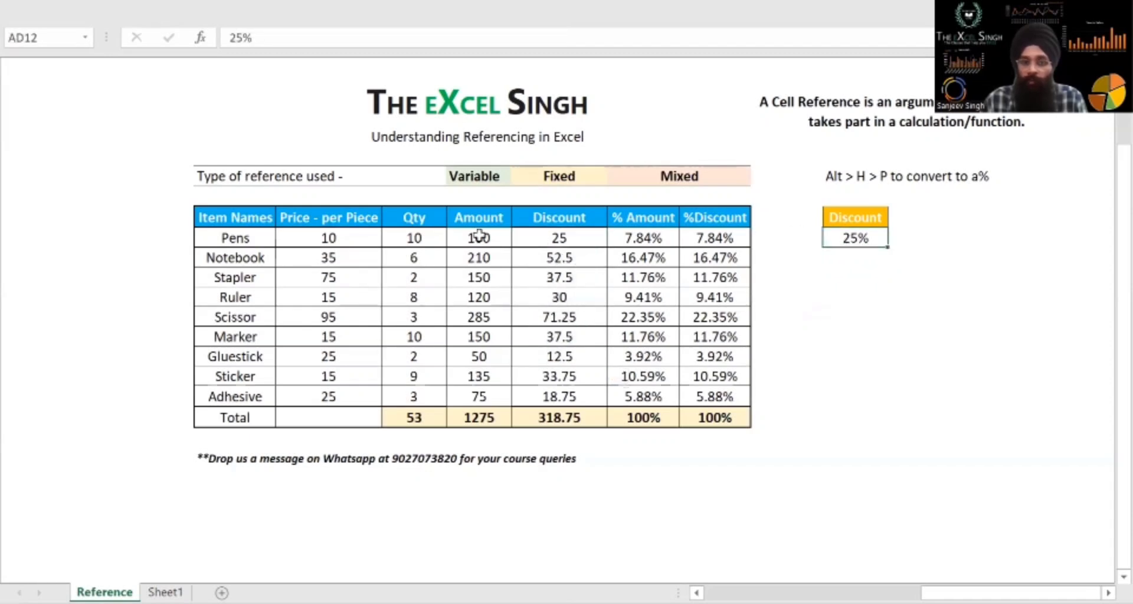